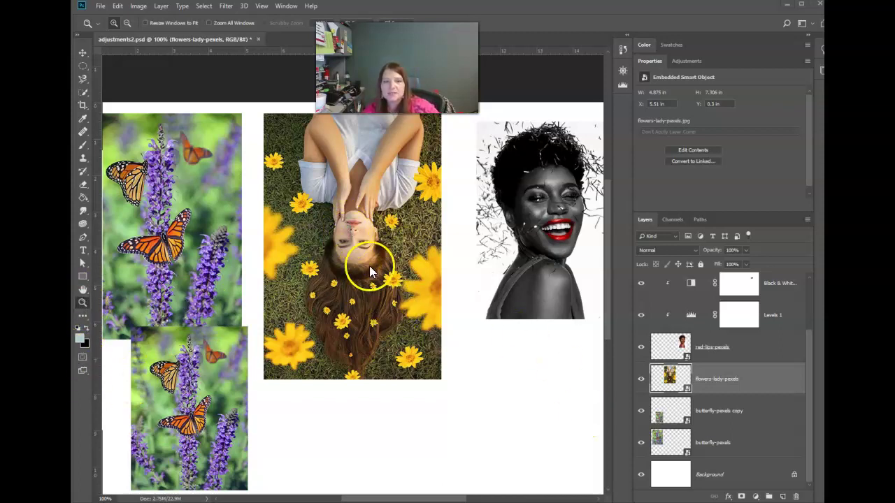
{"action": "left_click", "coordinate": [357, 229]}
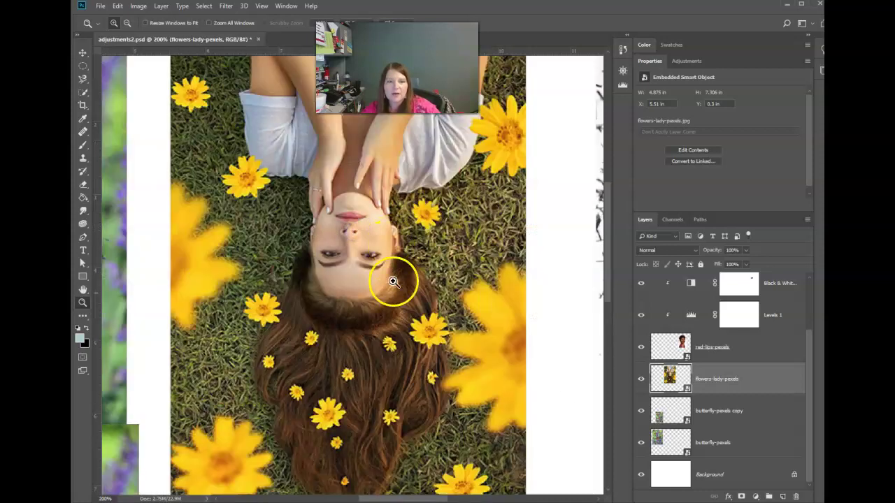
{"action": "scroll", "coordinate": [414, 356], "scroll_direction": "down", "scroll_amount": 1}
{"action": "scroll", "coordinate": [417, 364], "scroll_direction": "down", "scroll_amount": 1}
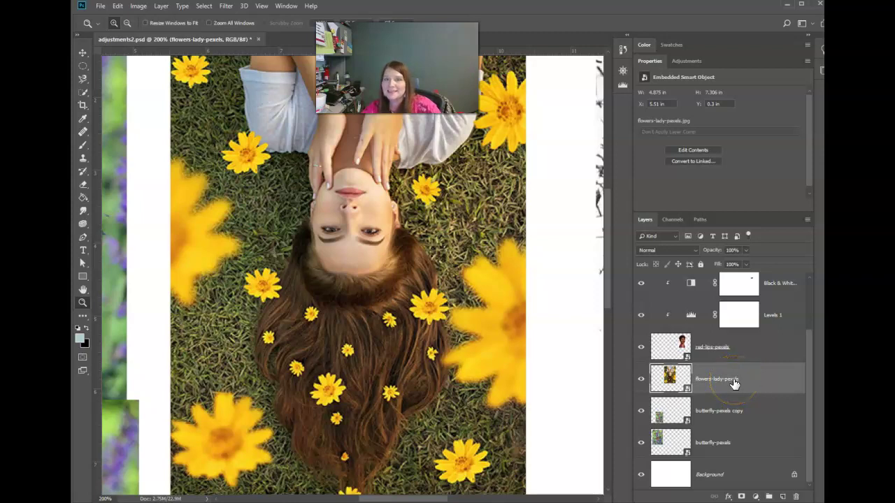
{"action": "key", "text": "ctrl+minus"}
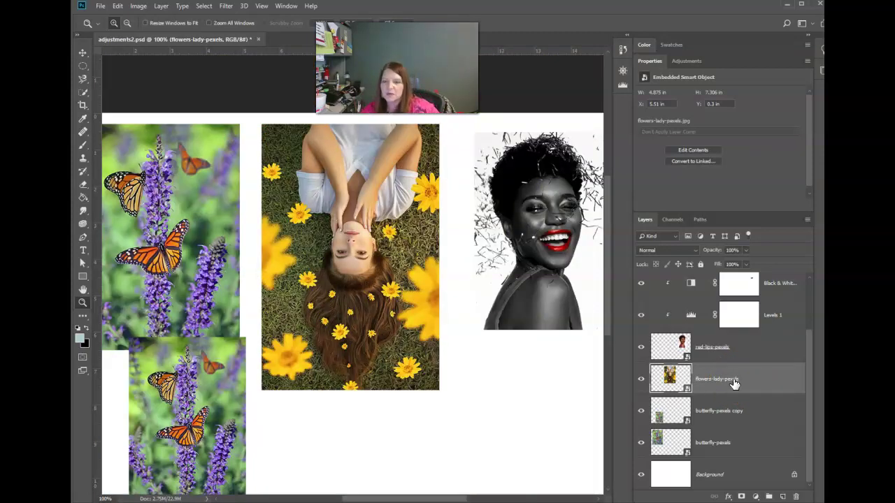
- Add a Hue/Saturation adjustment layer above flowers-lady-pexels with Hue +49 and clip it to that photo
{"action": "left_click", "coordinate": [756, 497]}
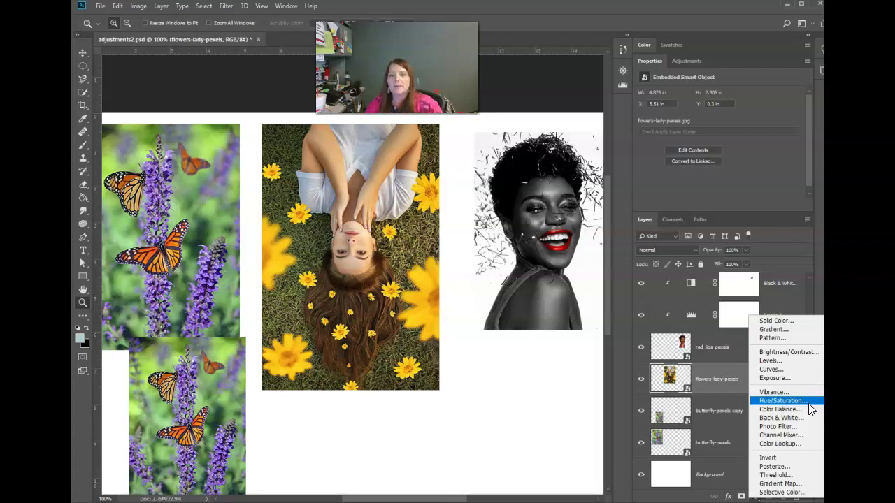
{"action": "left_click", "coordinate": [805, 401]}
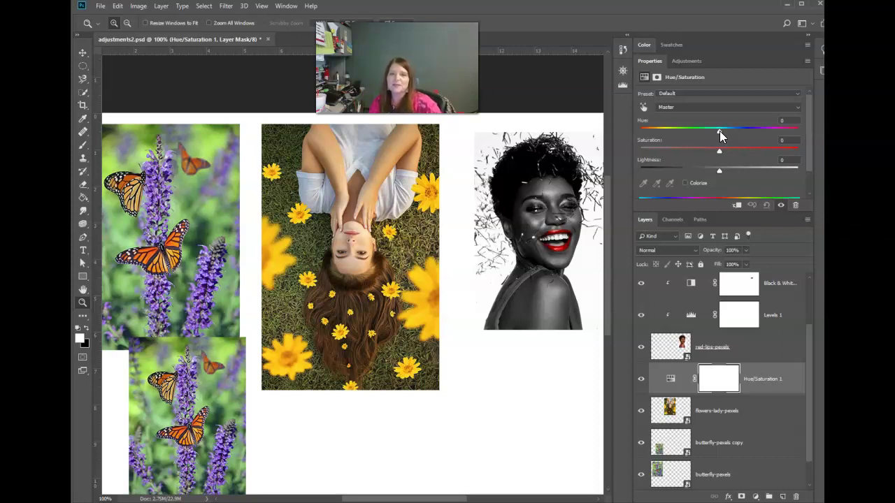
{"action": "left_click_drag", "start_coordinate": [721, 136], "coordinate": [757, 140]}
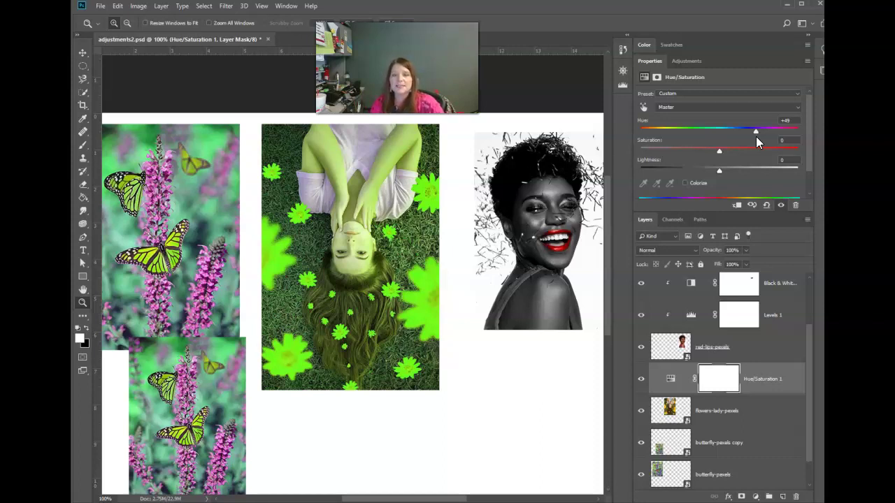
{"action": "right_click", "coordinate": [746, 376]}
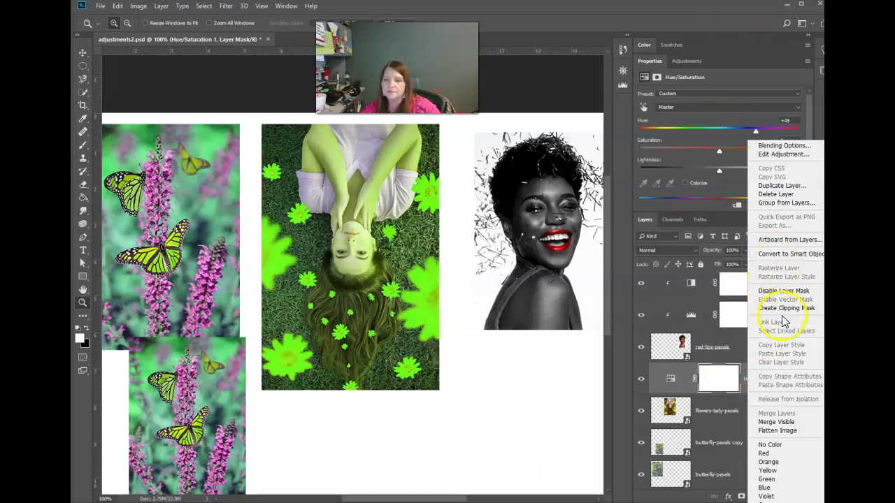
{"action": "left_click", "coordinate": [786, 308]}
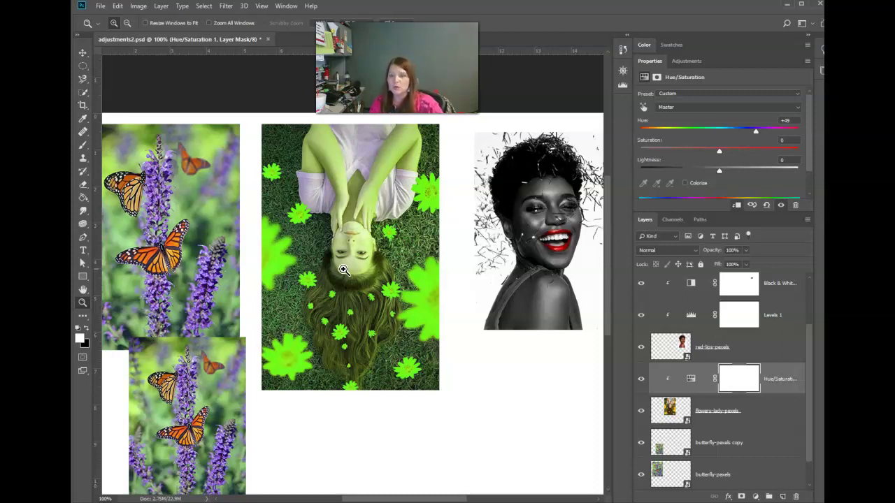
- Invert the Hue/Saturation layer's mask to black to hide the colour change
{"action": "left_click", "coordinate": [738, 382]}
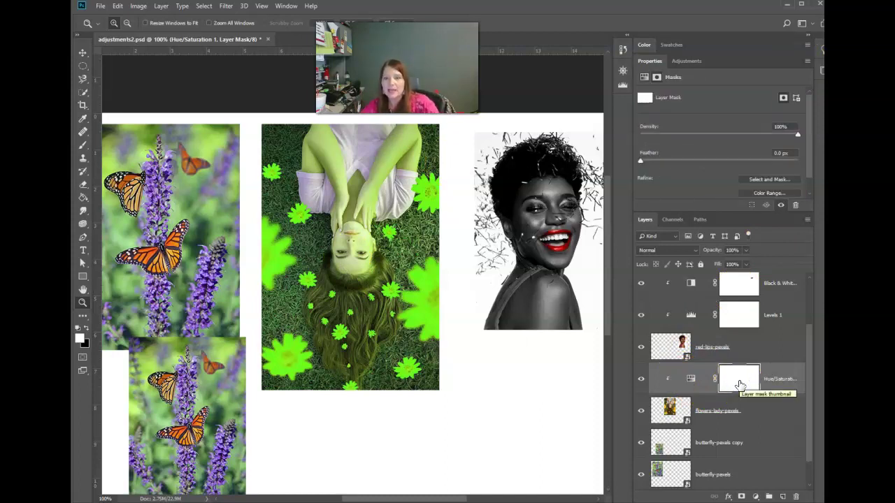
{"action": "left_click", "coordinate": [740, 385]}
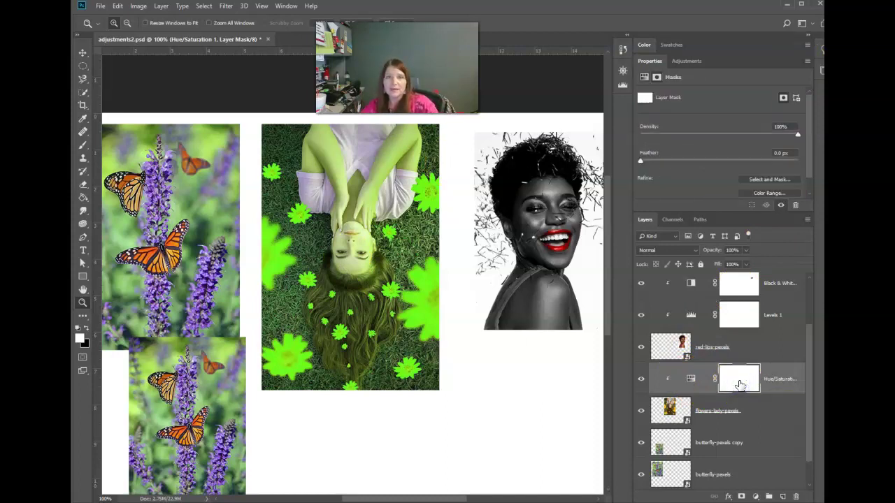
{"action": "left_click_drag", "start_coordinate": [740, 386], "coordinate": [741, 387]}
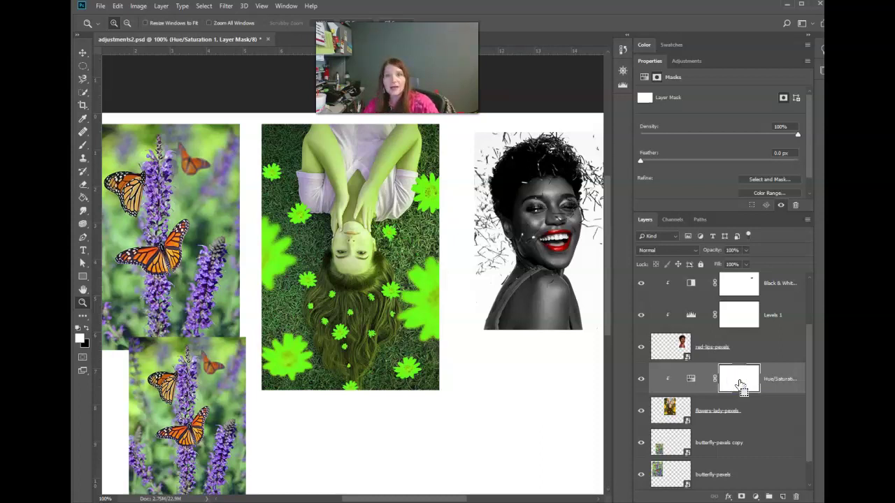
{"action": "key", "text": "ctrl+i"}
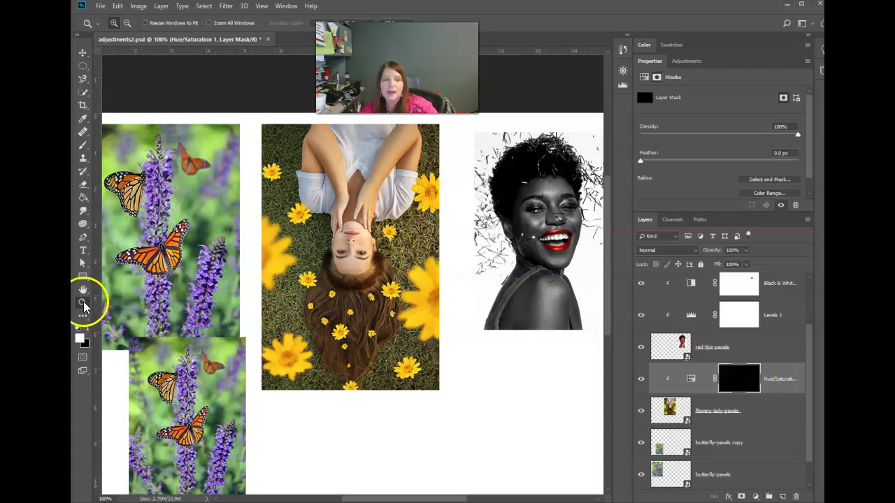
- Paint white on the Hue/Saturation mask over the largest flower in the middle of the woman's hair with the Brush tool
{"action": "left_click", "coordinate": [340, 329]}
{"action": "left_click", "coordinate": [339, 329]}
{"action": "left_click", "coordinate": [340, 329]}
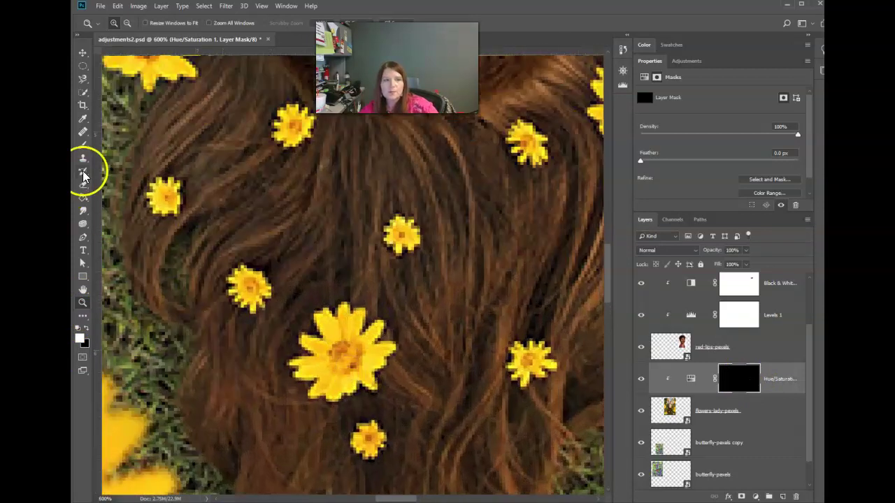
{"action": "left_click", "coordinate": [82, 145]}
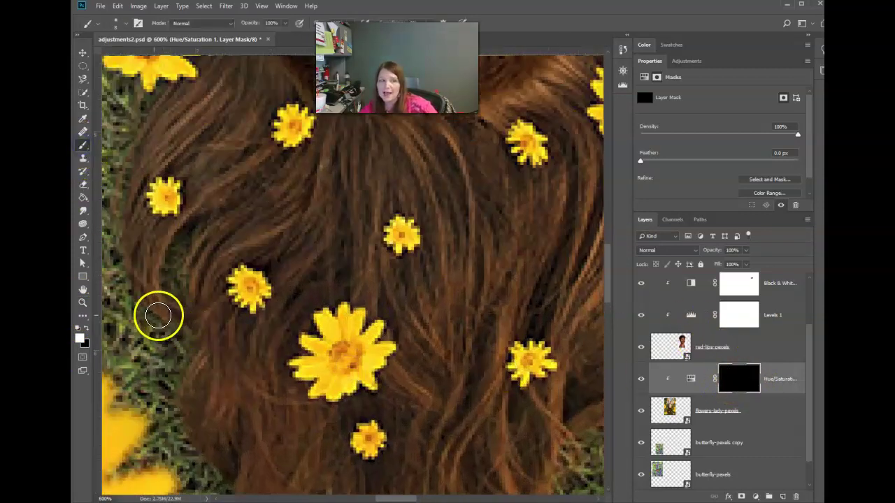
{"action": "left_click", "coordinate": [344, 353]}
{"action": "mouse_move", "coordinate": [332, 325]}
{"action": "left_mouse_down"}
{"action": "mouse_move", "coordinate": [357, 316]}
{"action": "mouse_move", "coordinate": [344, 339]}
{"action": "mouse_move", "coordinate": [355, 346]}
{"action": "mouse_move", "coordinate": [375, 330]}
{"action": "mouse_move", "coordinate": [365, 360]}
{"action": "mouse_move", "coordinate": [385, 351]}
{"action": "mouse_move", "coordinate": [371, 383]}
{"action": "mouse_move", "coordinate": [361, 364]}
{"action": "mouse_move", "coordinate": [334, 393]}
{"action": "mouse_move", "coordinate": [343, 380]}
{"action": "mouse_move", "coordinate": [322, 392]}
{"action": "mouse_move", "coordinate": [329, 381]}
{"action": "mouse_move", "coordinate": [310, 389]}
{"action": "mouse_move", "coordinate": [324, 366]}
{"action": "mouse_move", "coordinate": [296, 368]}
{"action": "mouse_move", "coordinate": [321, 357]}
{"action": "mouse_move", "coordinate": [311, 344]}
{"action": "mouse_move", "coordinate": [346, 365]}
{"action": "mouse_move", "coordinate": [324, 315]}
{"action": "mouse_move", "coordinate": [339, 343]}
{"action": "mouse_move", "coordinate": [308, 338]}
{"action": "mouse_move", "coordinate": [315, 344]}
{"action": "mouse_move", "coordinate": [388, 352]}
{"action": "mouse_move", "coordinate": [365, 347]}
{"action": "mouse_move", "coordinate": [323, 392]}
{"action": "mouse_move", "coordinate": [368, 389]}
{"action": "left_mouse_up"}
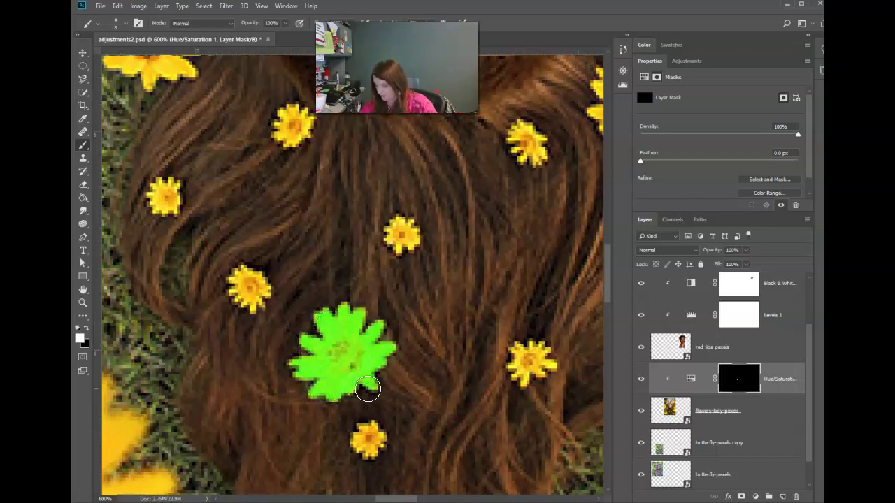
- Set the Hue of the Hue/Saturation layer to -46 to turn the masked flower red
{"action": "key", "text": "ctrl+minus"}
{"action": "key", "text": "ctrl+minus"}
{"action": "key", "text": "ctrl+minus"}
{"action": "key", "text": "ctrl+minus"}
{"action": "key", "text": "ctrl+minus"}
{"action": "key", "text": "ctrl+minus"}
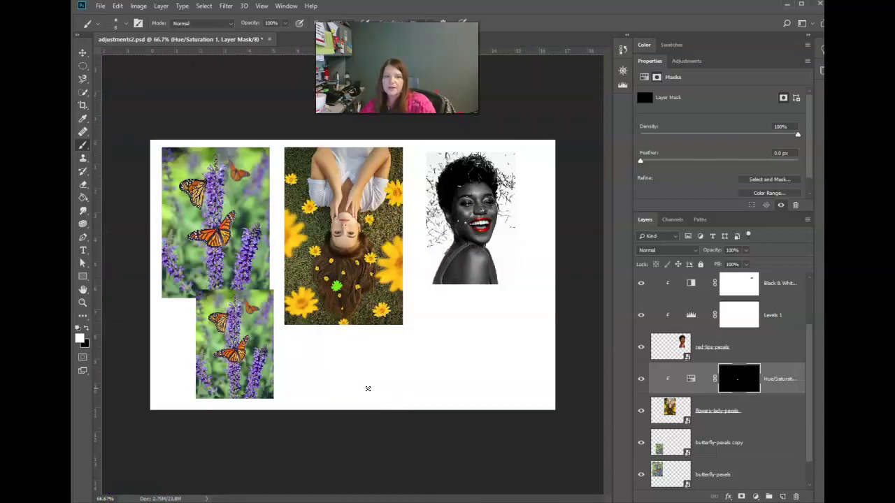
{"action": "left_click", "coordinate": [723, 387]}
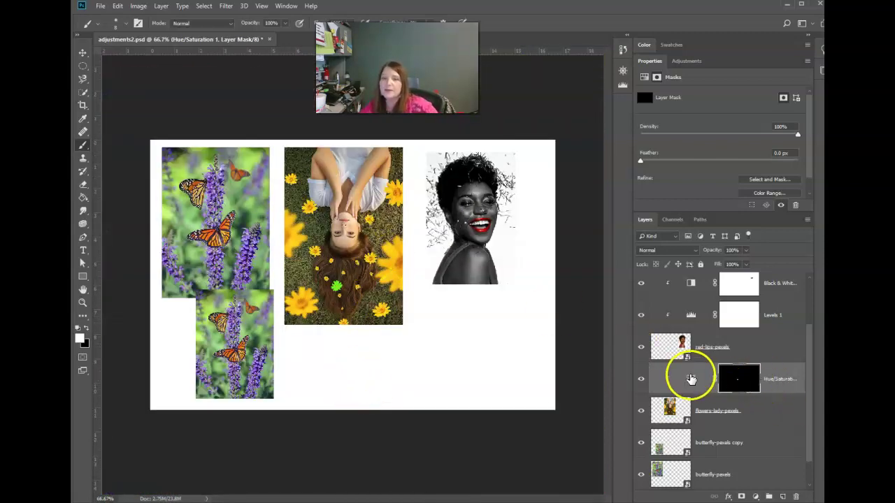
{"action": "left_click", "coordinate": [690, 381]}
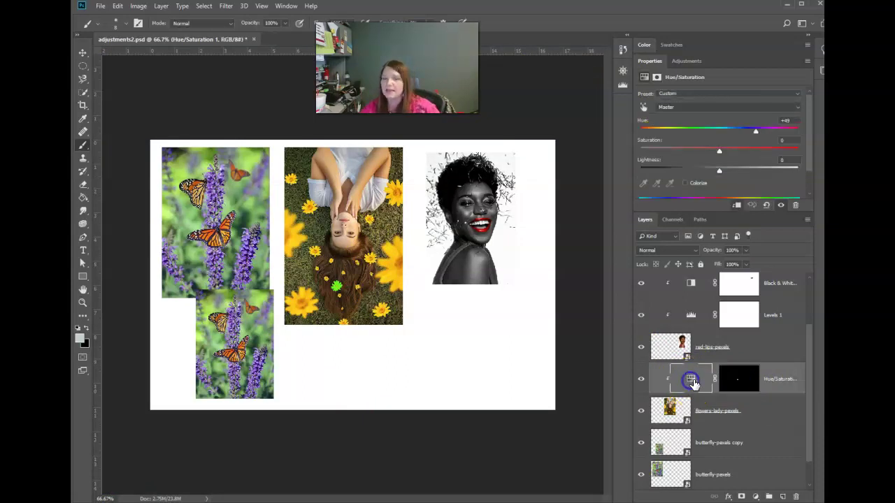
{"action": "left_click_drag", "start_coordinate": [755, 132], "coordinate": [685, 149]}
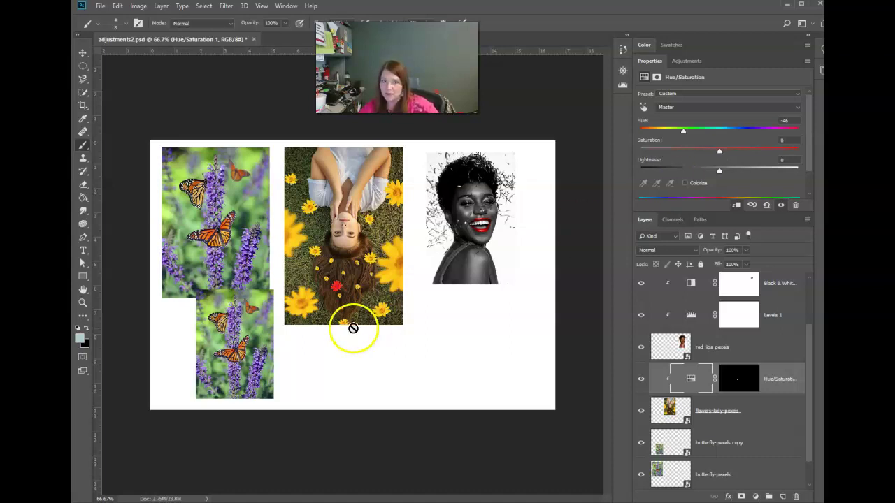
- Set the Hue/Saturation layer's Saturation to +14 and its Lightness to -100
{"action": "key", "text": "ctrl+plus"}
{"action": "key", "text": "ctrl+plus"}
{"action": "key", "text": "ctrl+plus"}
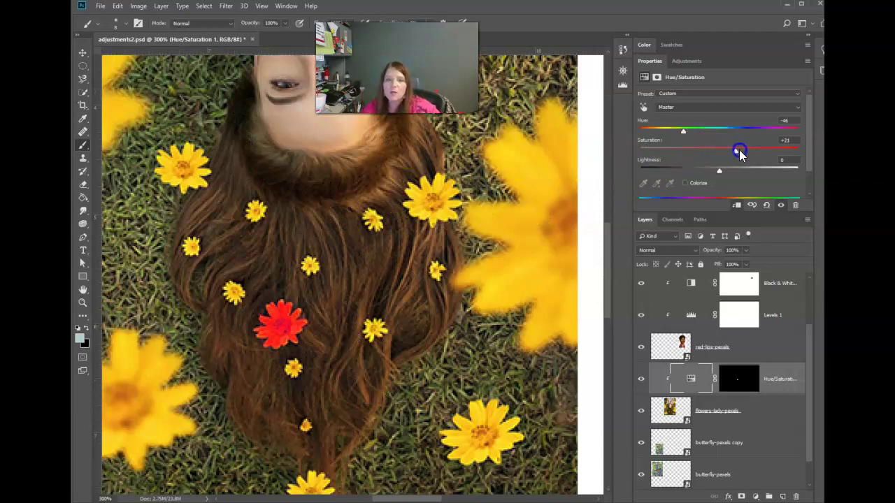
{"action": "left_click_drag", "start_coordinate": [799, 155], "coordinate": [797, 154]}
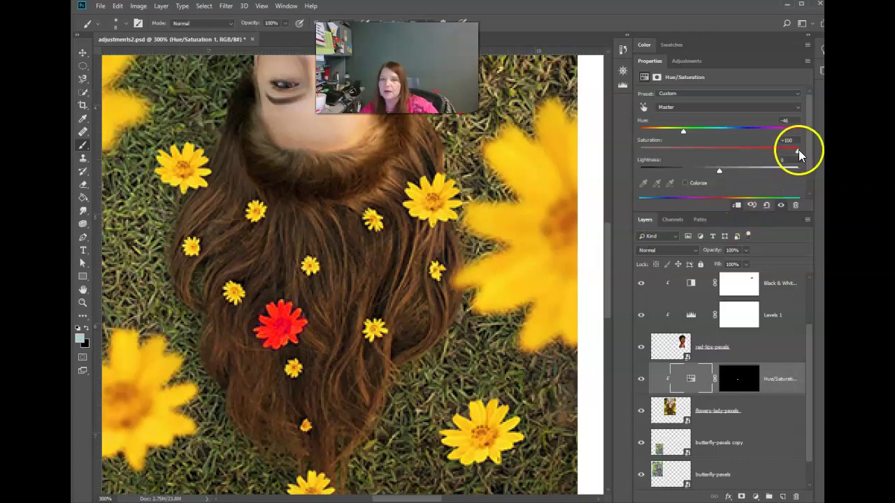
{"action": "left_click_drag", "start_coordinate": [798, 152], "coordinate": [630, 189]}
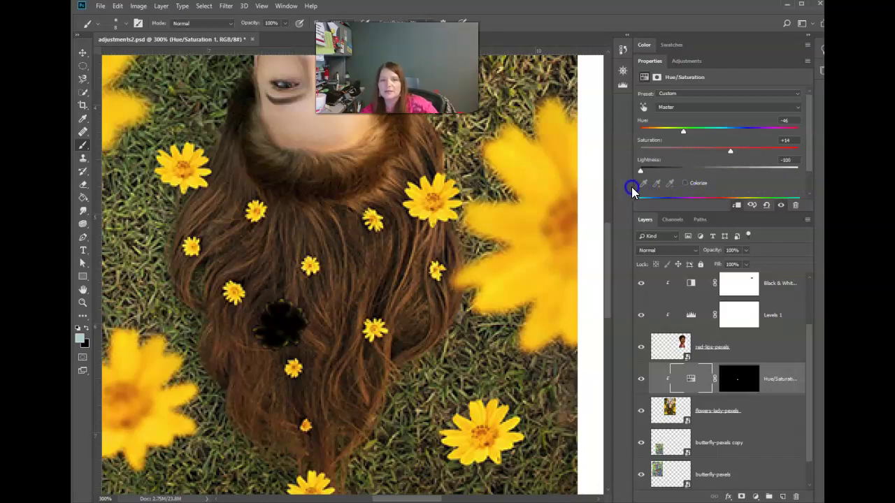
{"action": "left_click_drag", "start_coordinate": [641, 191], "coordinate": [641, 191]}
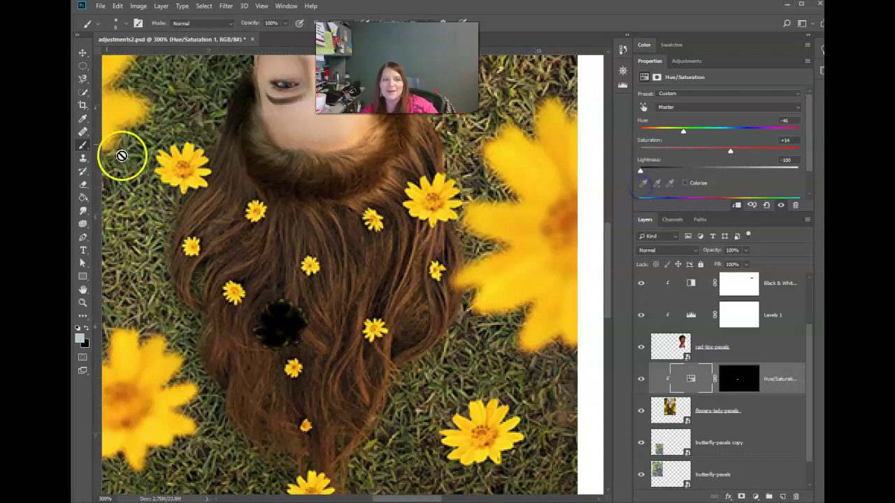
- Paint the missed petal edges of the flower in white on the Hue/Saturation mask, using the default colours
{"action": "left_click", "coordinate": [739, 382]}
{"action": "left_click", "coordinate": [78, 327]}
{"action": "mouse_move", "coordinate": [320, 334]}
{"action": "left_mouse_down"}
{"action": "mouse_move", "coordinate": [289, 303]}
{"action": "mouse_move", "coordinate": [283, 312]}
{"action": "left_mouse_up"}
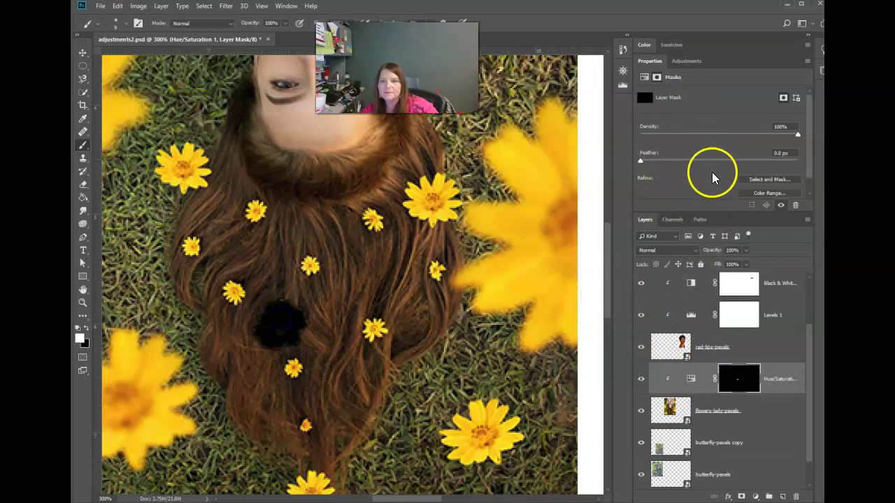
- Set the Hue/Saturation layer's Lightness to -5
{"action": "left_click", "coordinate": [691, 378]}
{"action": "left_click_drag", "start_coordinate": [648, 168], "coordinate": [716, 175]}
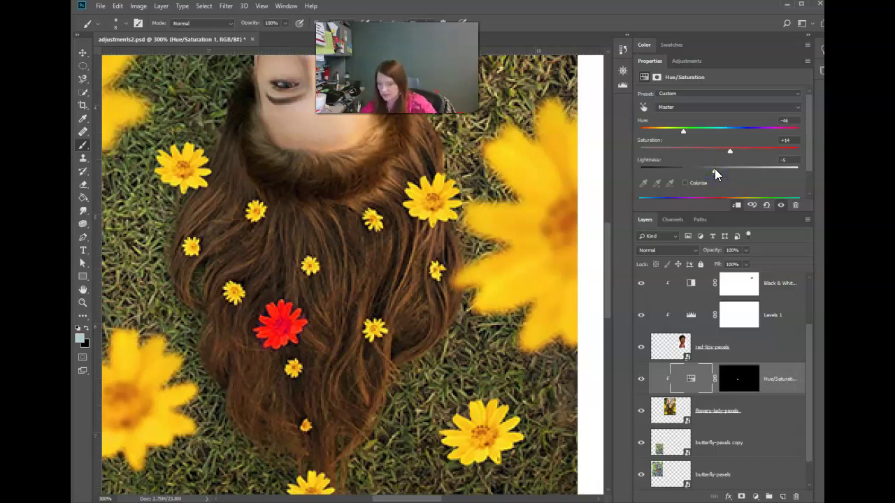
{"action": "key", "text": "ctrl+minus"}
{"action": "key", "text": "ctrl+minus"}
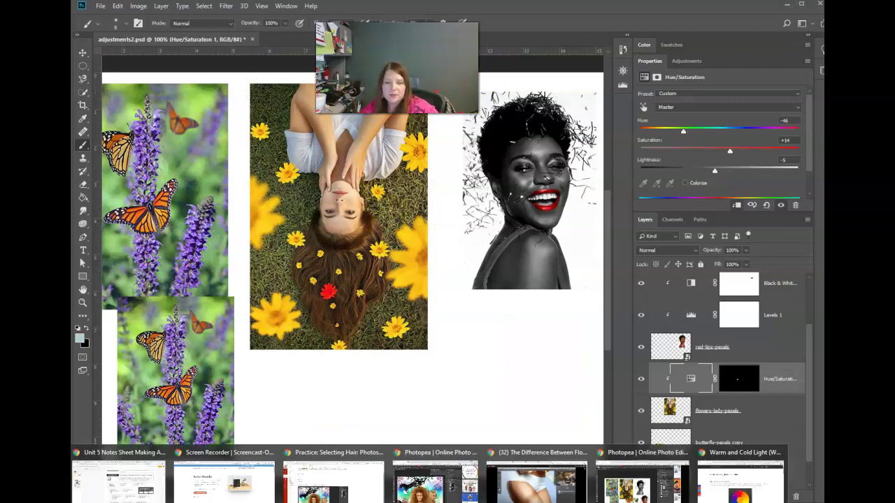
- Switch to adjustments2.psd in Photopea and make flowers-lady-pexels the active layer, with the flowers in the hair in close view
{"action": "left_click", "coordinate": [624, 491]}
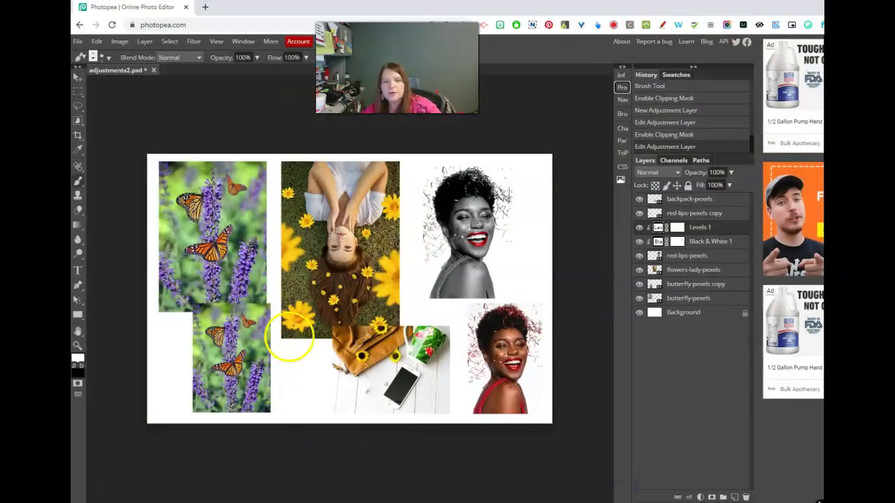
{"action": "left_click", "coordinate": [78, 346]}
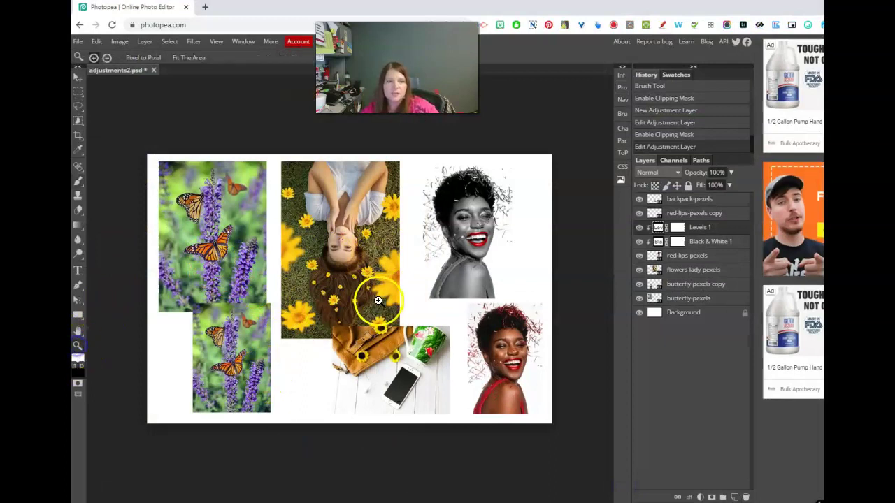
{"action": "left_click", "coordinate": [339, 305]}
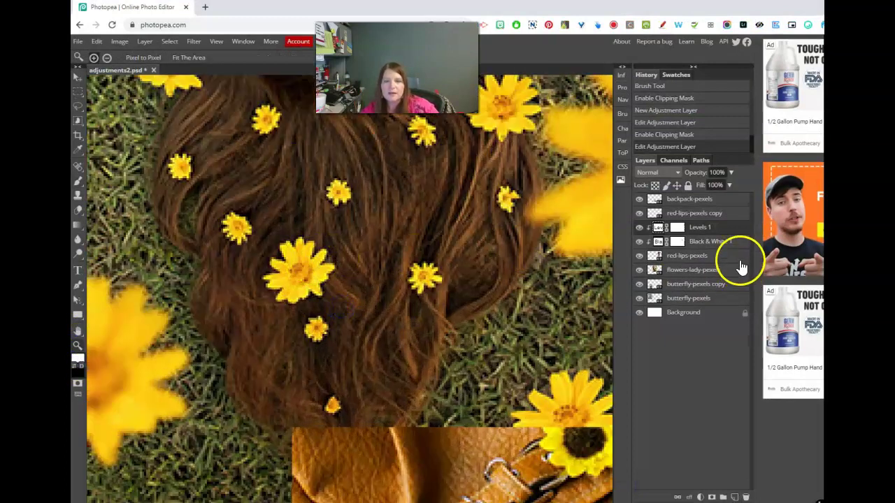
{"action": "left_click", "coordinate": [640, 271]}
{"action": "left_click", "coordinate": [641, 271]}
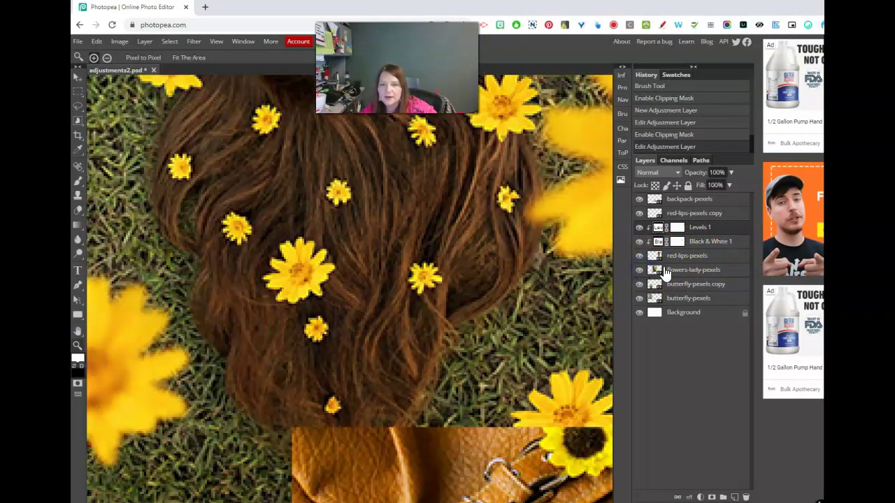
{"action": "left_click", "coordinate": [672, 271]}
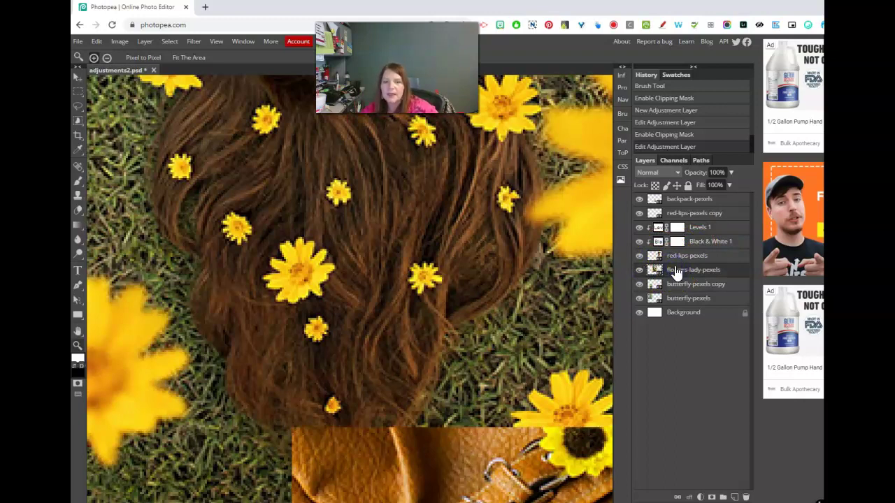
- Select the largest yellow flower in the woman's hair with the Object Selection tool
{"action": "left_click", "coordinate": [76, 120]}
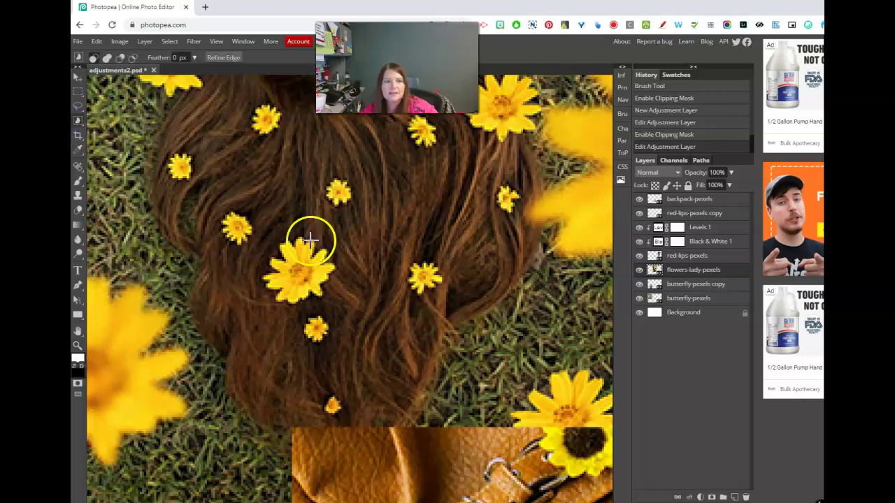
{"action": "left_click_drag", "start_coordinate": [260, 231], "coordinate": [342, 306]}
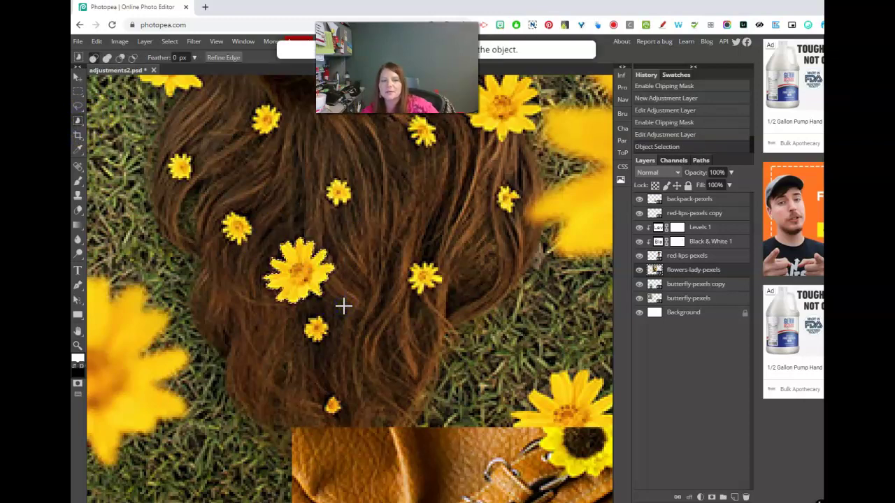
{"action": "left_click", "coordinate": [323, 263]}
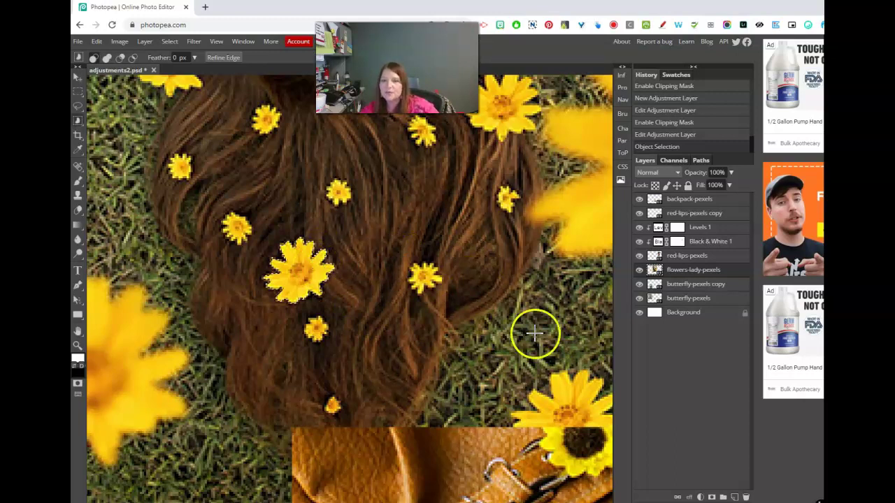
- Add a Hue/Saturation adjustment layer to the selected flower with Hue -49 and Saturation -2, and clear the selection
{"action": "left_click", "coordinate": [699, 497]}
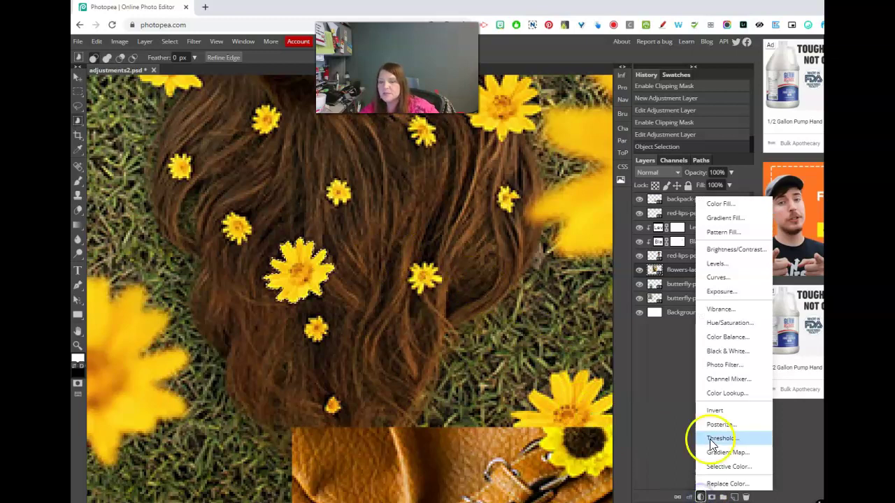
{"action": "left_click", "coordinate": [727, 322]}
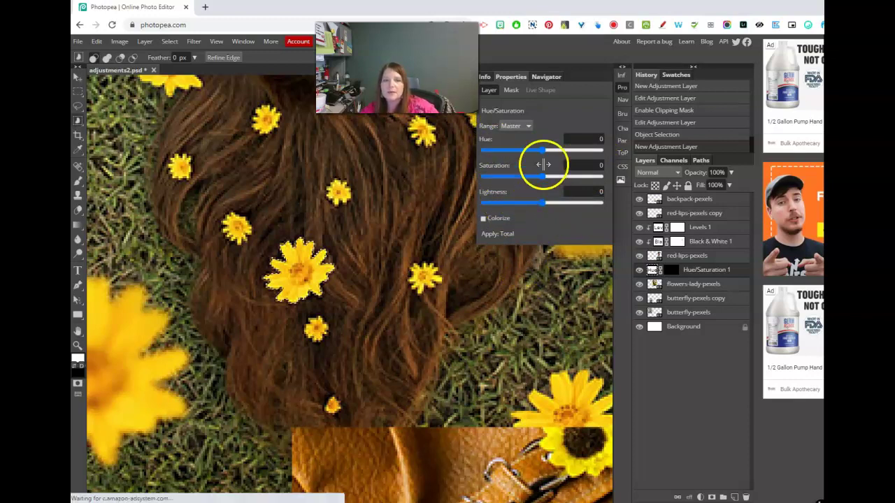
{"action": "left_click_drag", "start_coordinate": [543, 150], "coordinate": [541, 179]}
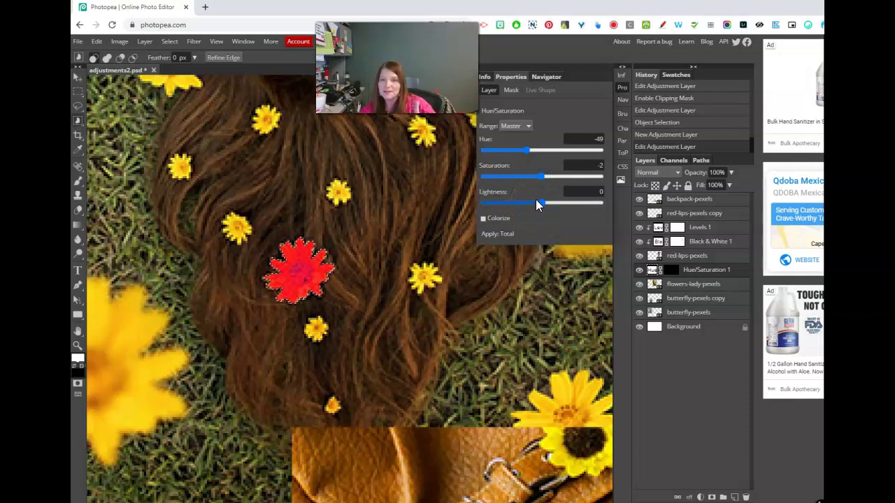
{"action": "left_click", "coordinate": [698, 285]}
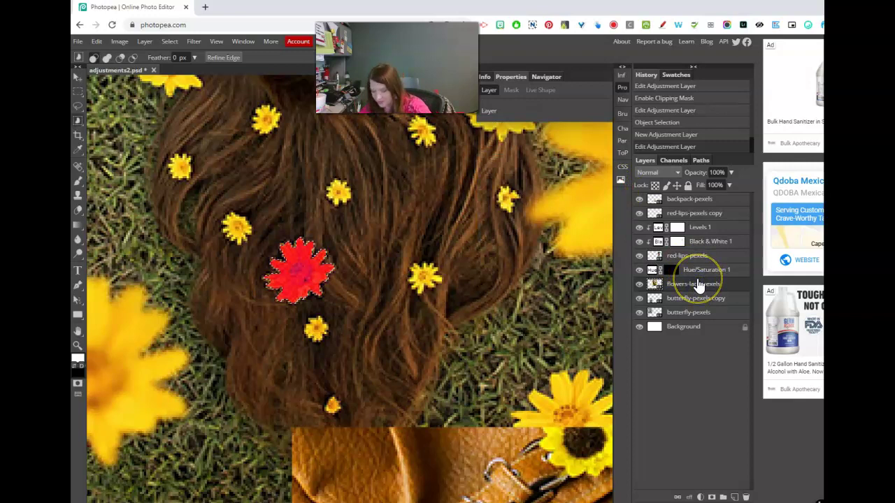
{"action": "key", "text": "ctrl+d"}
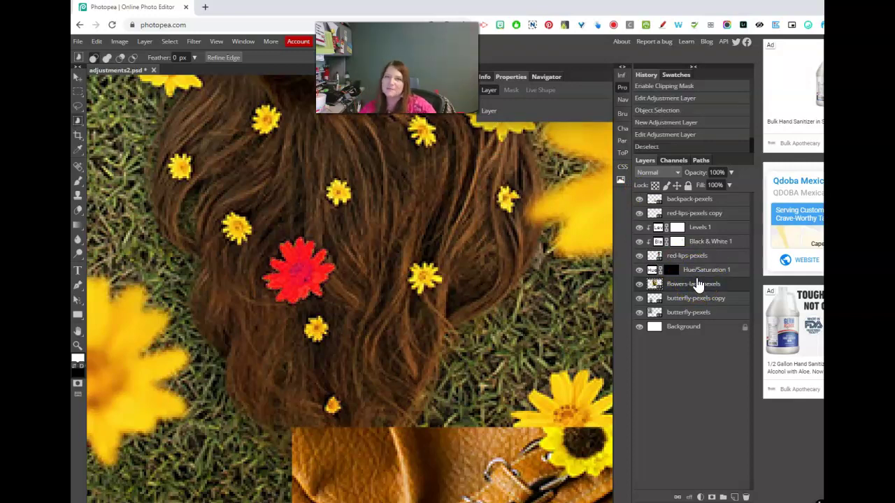
- Compare the flower with the Hue/Saturation 1 layer hidden and shown, and clip that layer to flowers-lady-pexels
{"action": "left_click", "coordinate": [697, 272]}
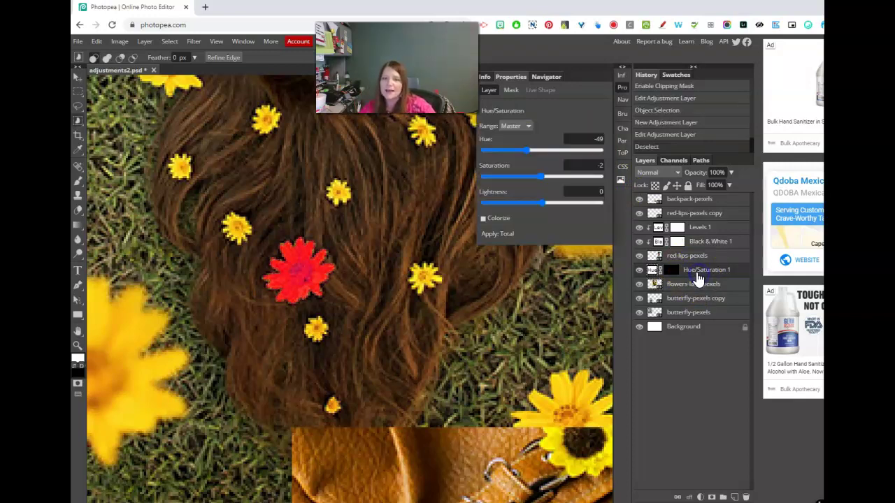
{"action": "left_click", "coordinate": [639, 270]}
{"action": "left_click", "coordinate": [639, 271]}
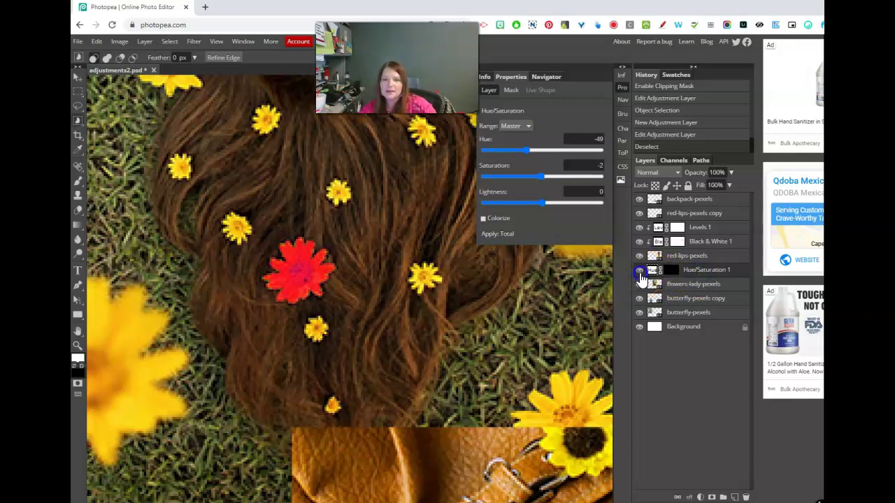
{"action": "left_click", "coordinate": [640, 271]}
{"action": "left_click", "coordinate": [639, 271]}
{"action": "key", "text": "ctrl+0"}
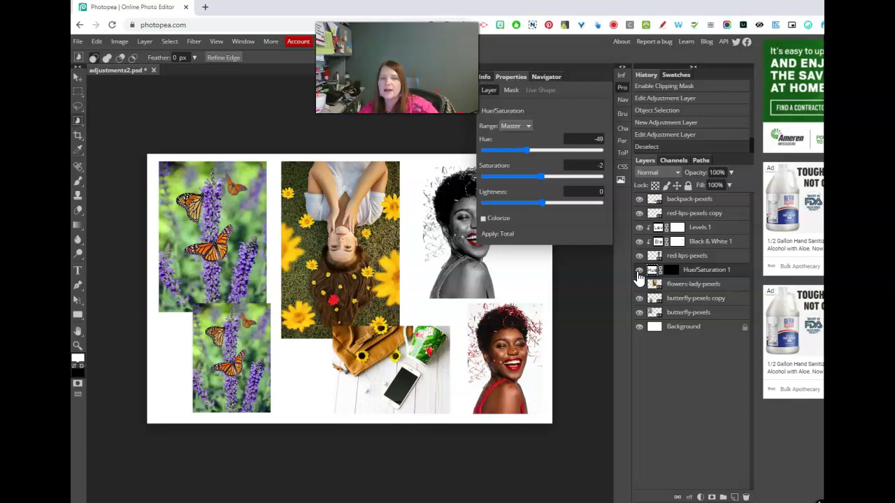
{"action": "right_click", "coordinate": [733, 272]}
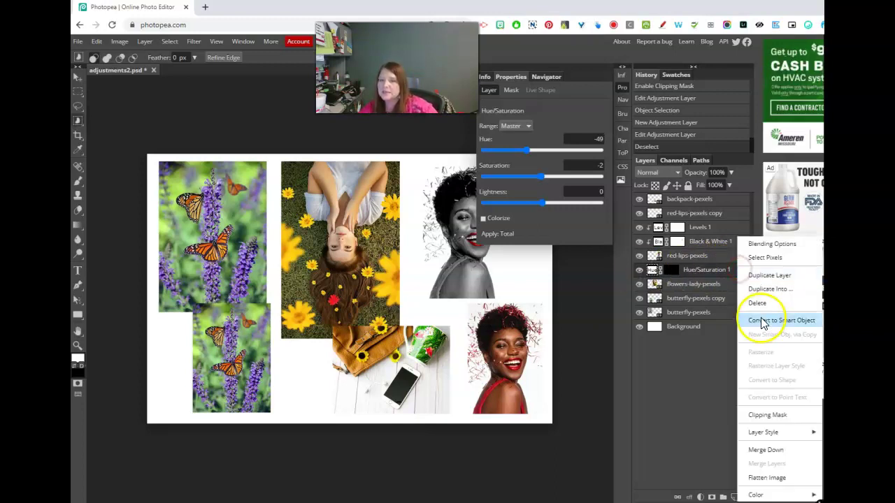
{"action": "left_click", "coordinate": [767, 414]}
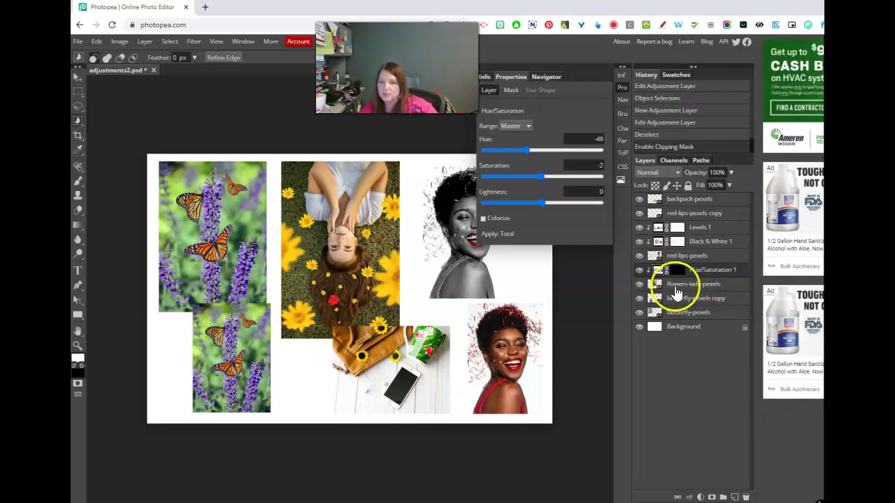
- Group the Levels 1, Black & White 1 and red-lips-pexels layers into a folder named "bw lips"
{"action": "left_click_drag", "start_coordinate": [714, 261], "coordinate": [707, 221]}
{"action": "left_click", "coordinate": [704, 227]}
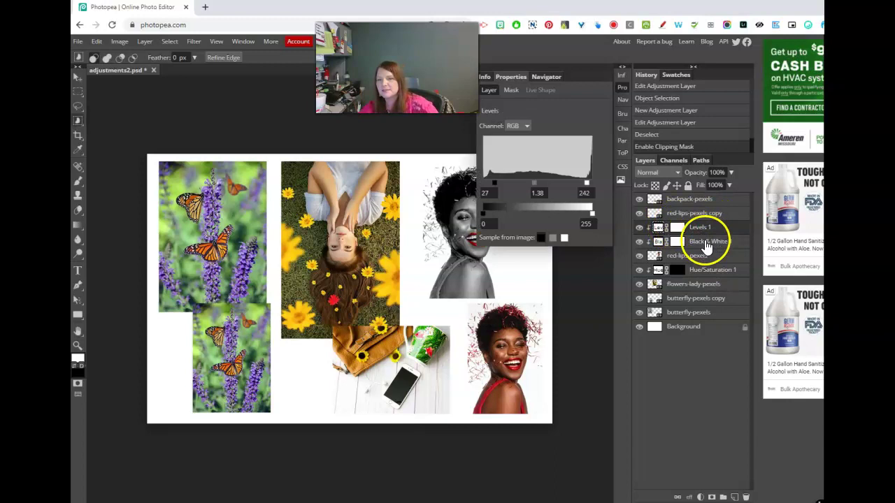
{"action": "left_click", "coordinate": [708, 241]}
{"action": "left_click", "coordinate": [707, 256]}
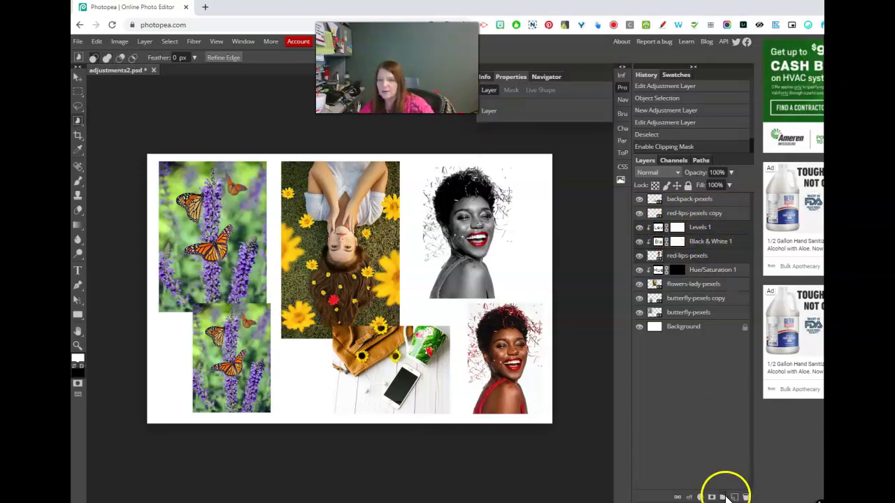
{"action": "left_click", "coordinate": [724, 497]}
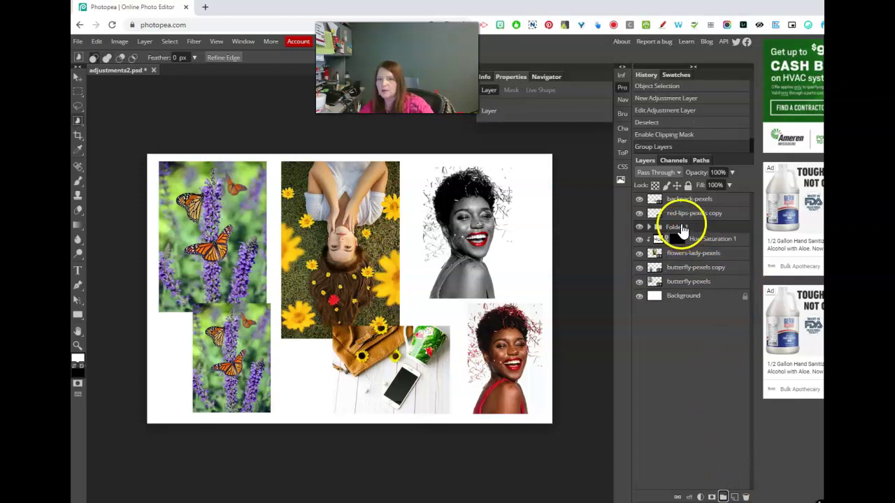
{"action": "double_click", "coordinate": [681, 230]}
{"action": "type", "text": "bw lips"}
{"action": "key", "text": "Return"}
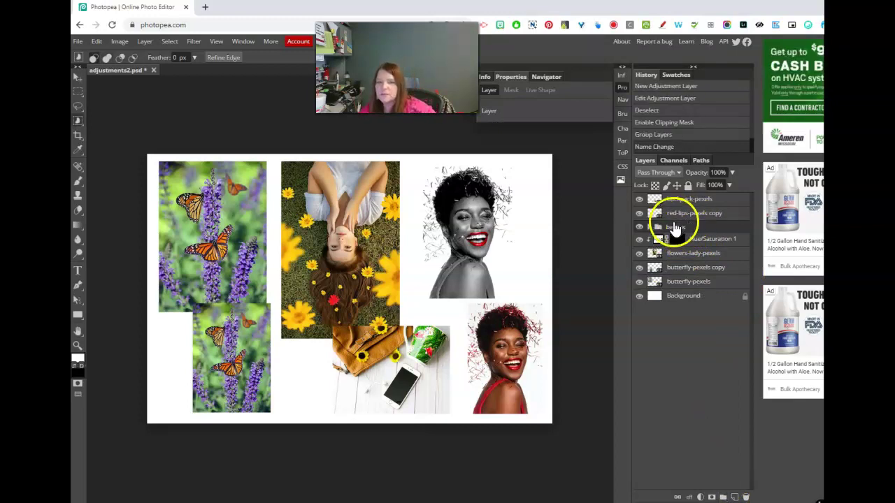
{"action": "left_click", "coordinate": [650, 228]}
{"action": "left_click", "coordinate": [650, 228]}
{"action": "left_click_drag", "start_coordinate": [699, 237], "coordinate": [692, 234]}
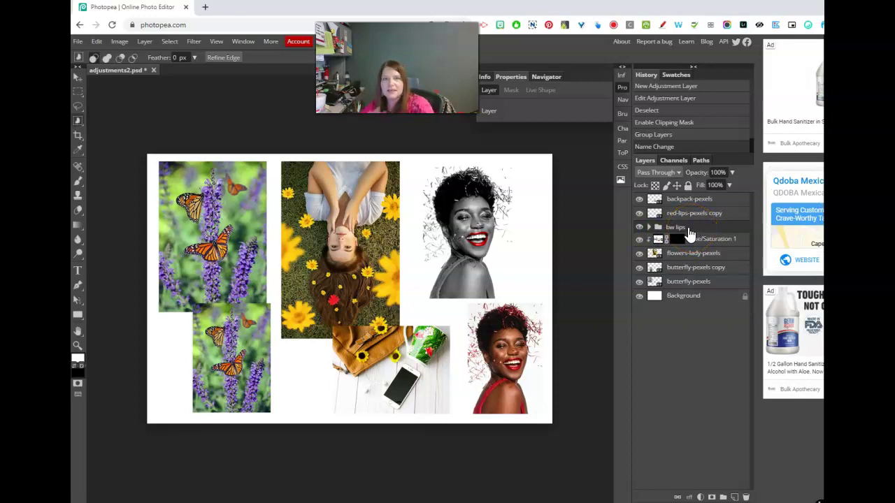
- Select the yellow flower beside the woman's white sleeve with the Object Selection tool on the flowers-lady-pexels layer
{"action": "left_click", "coordinate": [696, 239]}
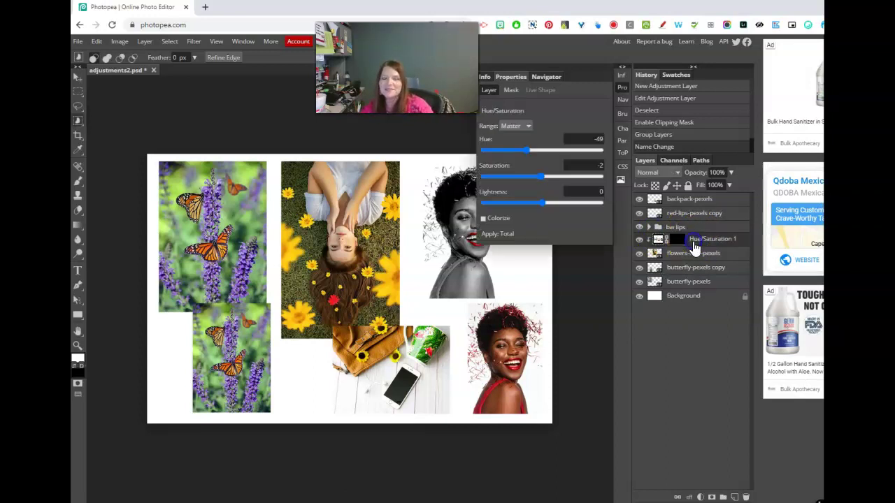
{"action": "left_click", "coordinate": [79, 347]}
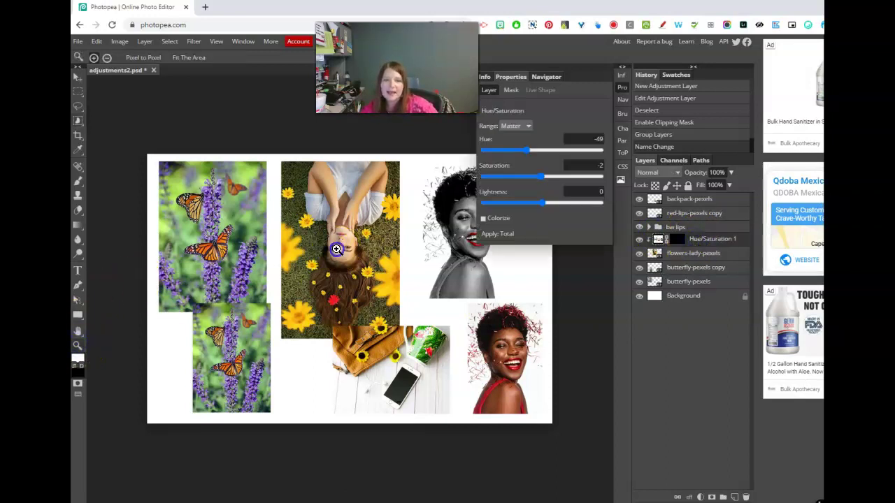
{"action": "left_click", "coordinate": [313, 274]}
{"action": "left_click", "coordinate": [318, 271]}
{"action": "left_click", "coordinate": [266, 138]}
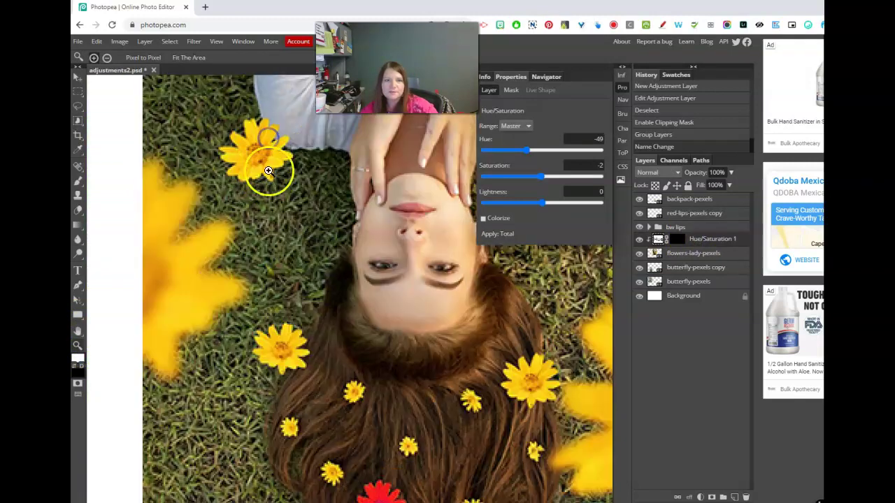
{"action": "left_click", "coordinate": [78, 121]}
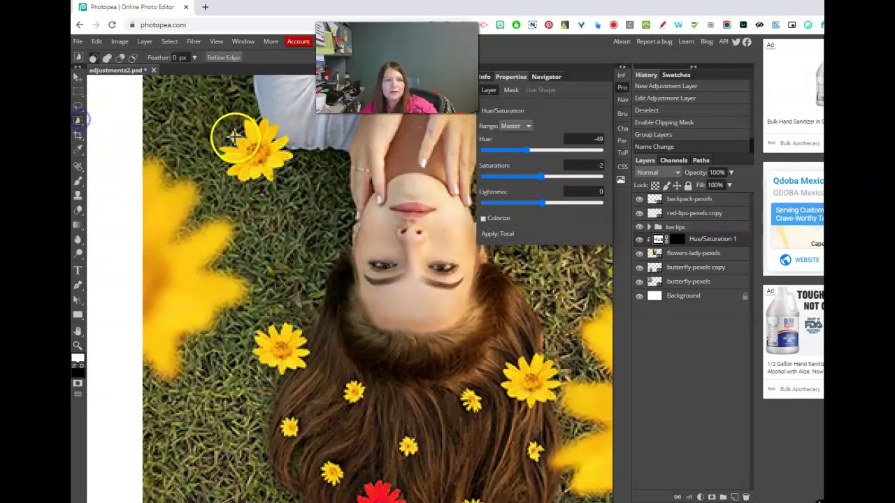
{"action": "left_click", "coordinate": [296, 185]}
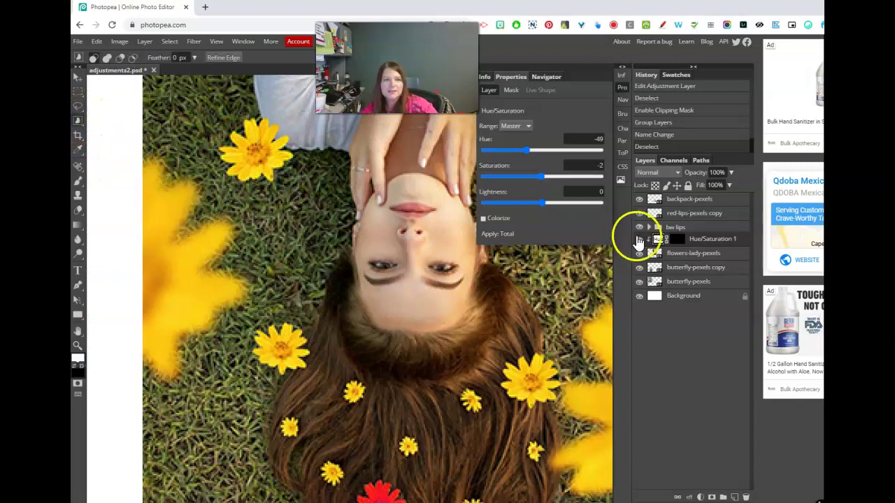
{"action": "left_click", "coordinate": [654, 253]}
{"action": "left_click_drag", "start_coordinate": [214, 114], "coordinate": [292, 188]}
{"action": "left_click_drag", "start_coordinate": [211, 113], "coordinate": [248, 168]}
{"action": "left_click", "coordinate": [543, 397]}
- Add a Vibrance adjustment layer to the selected flower with Vibrance 90 and Saturation 80
{"action": "left_click", "coordinate": [700, 497]}
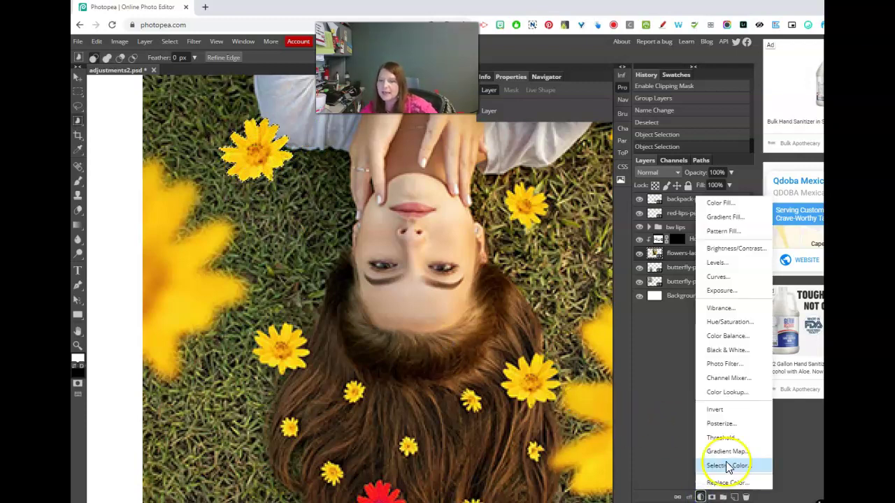
{"action": "left_click", "coordinate": [731, 312]}
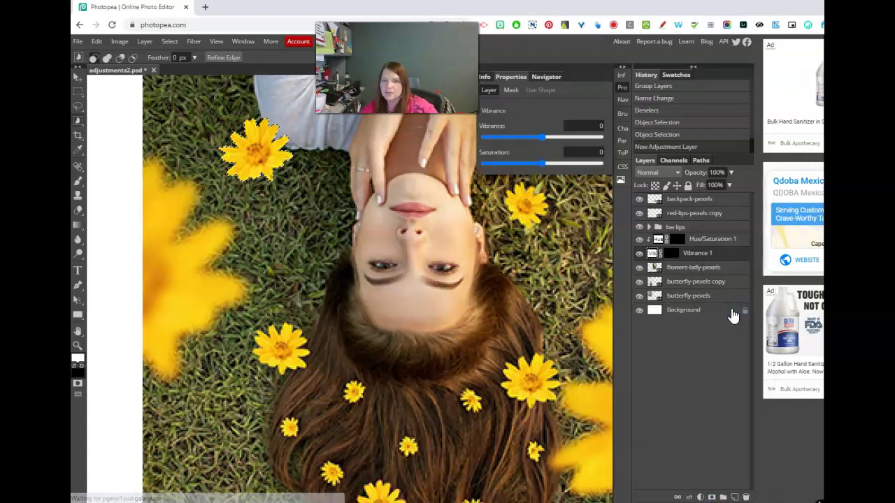
{"action": "left_click", "coordinate": [544, 140]}
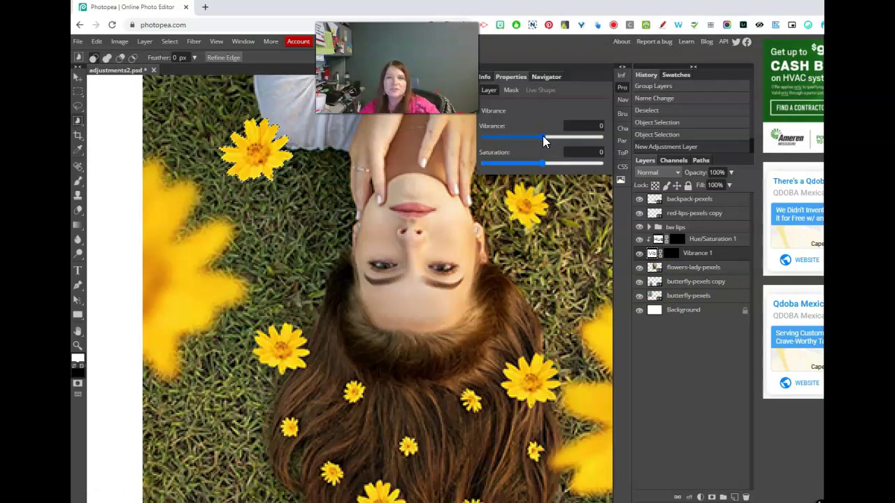
{"action": "left_click_drag", "start_coordinate": [544, 141], "coordinate": [589, 137]}
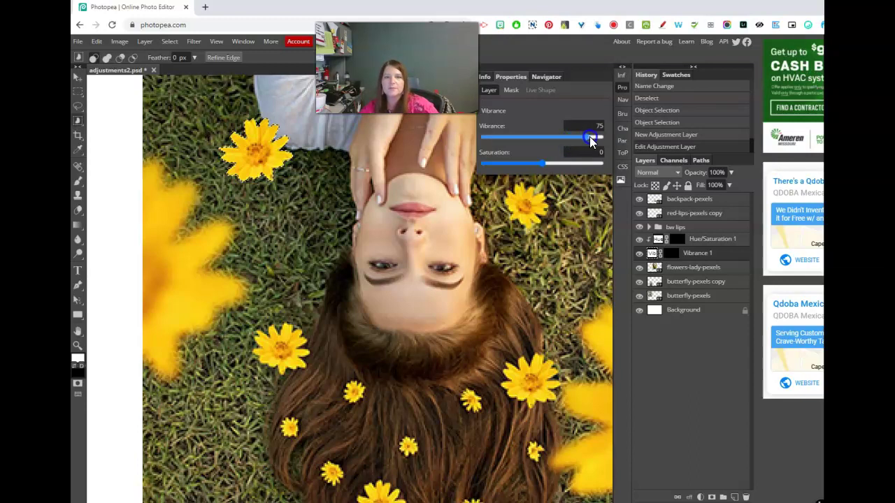
{"action": "left_click", "coordinate": [542, 164]}
{"action": "left_click_drag", "start_coordinate": [542, 166], "coordinate": [582, 132]}
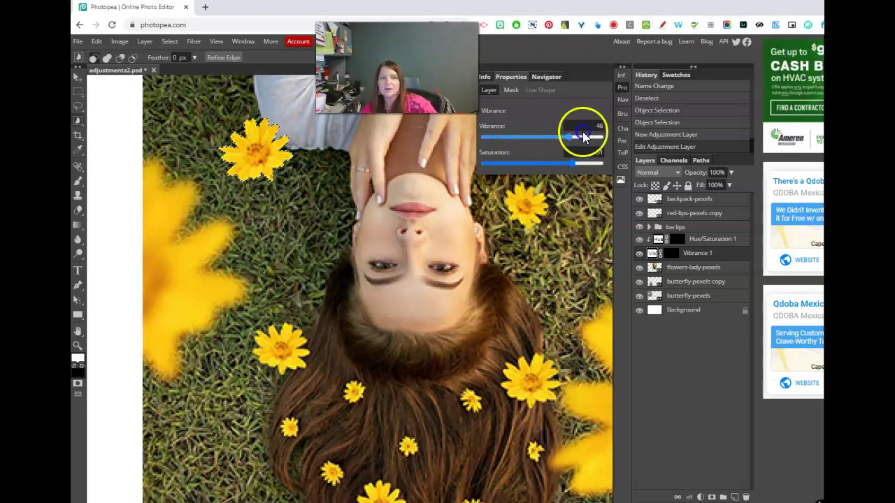
{"action": "left_click_drag", "start_coordinate": [512, 138], "coordinate": [588, 163]}
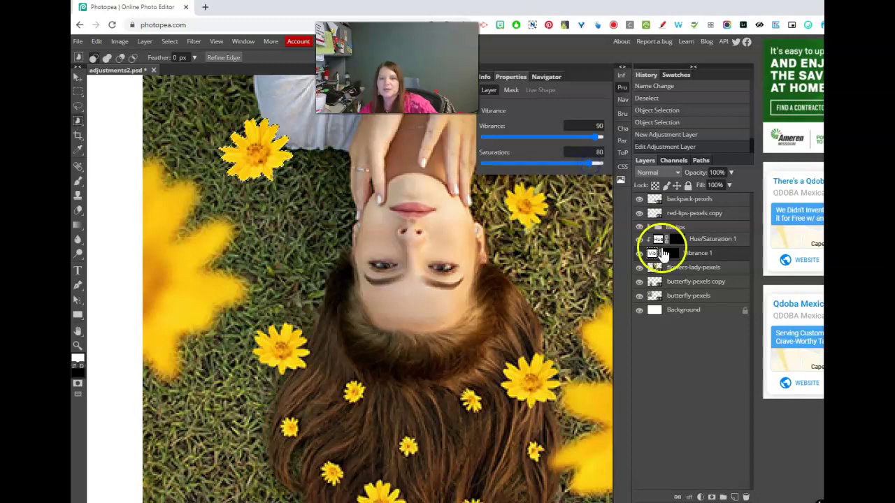
{"action": "double_click", "coordinate": [700, 258]}
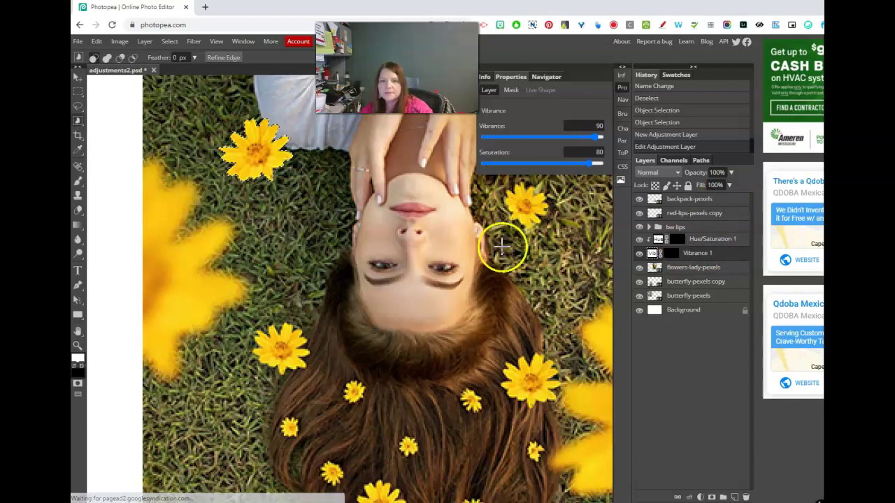
- Replace the flower selection with an Object Selection of the woman's lips on the flowers-lady-pexels layer
{"action": "left_click", "coordinate": [404, 243]}
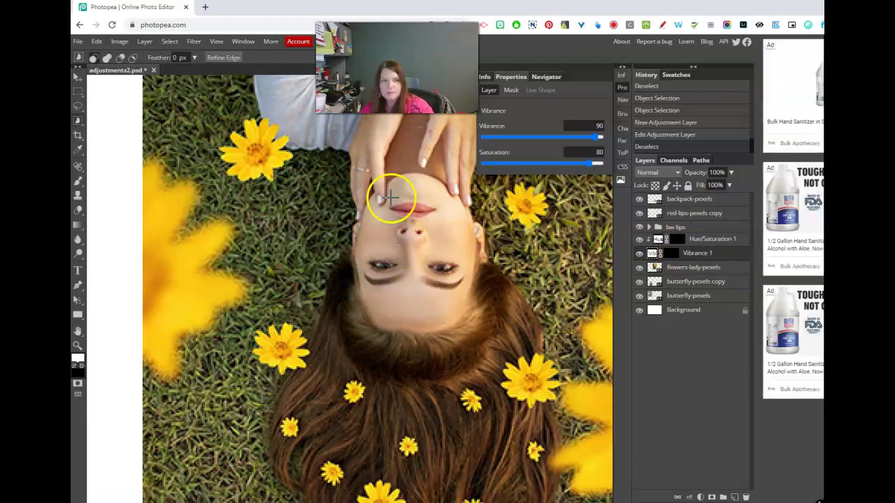
{"action": "left_click_drag", "start_coordinate": [387, 200], "coordinate": [440, 219]}
{"action": "left_click", "coordinate": [675, 270]}
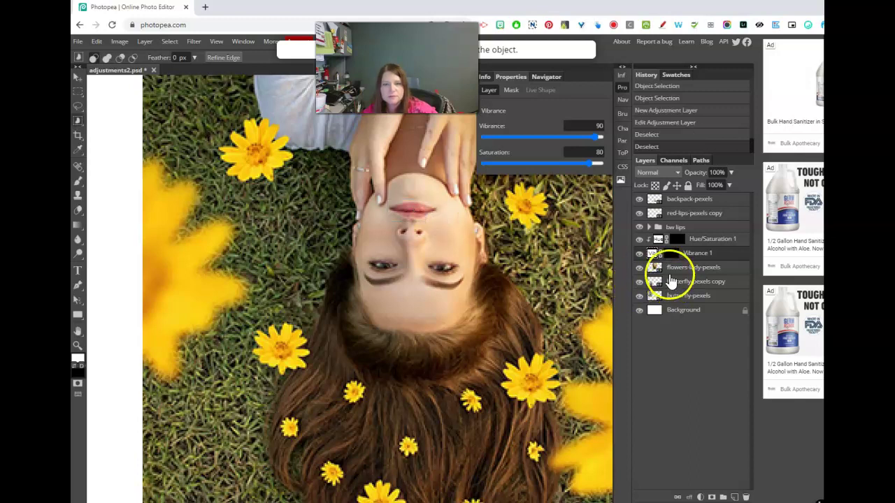
{"action": "left_click", "coordinate": [389, 199]}
{"action": "left_click_drag", "start_coordinate": [389, 200], "coordinate": [442, 219]}
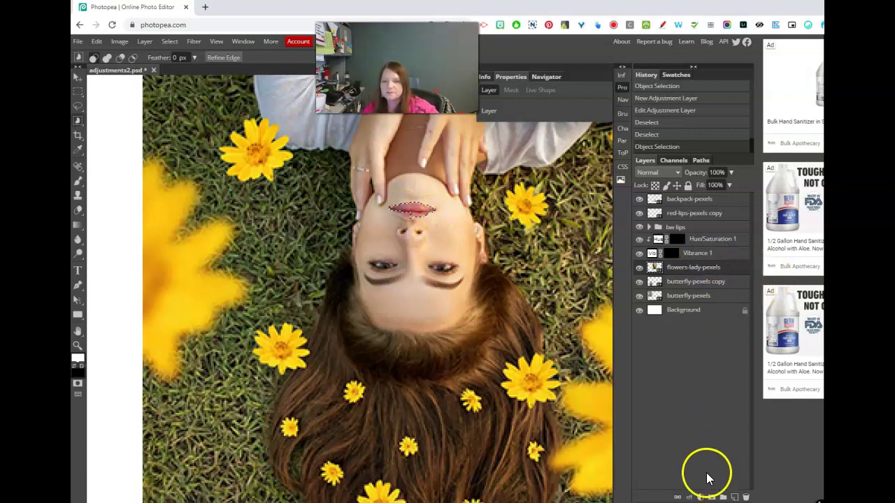
- Add a Vibrance adjustment layer to the selected lips with Vibrance 93 and Saturation 24
{"action": "left_click", "coordinate": [700, 497]}
{"action": "left_click", "coordinate": [720, 309]}
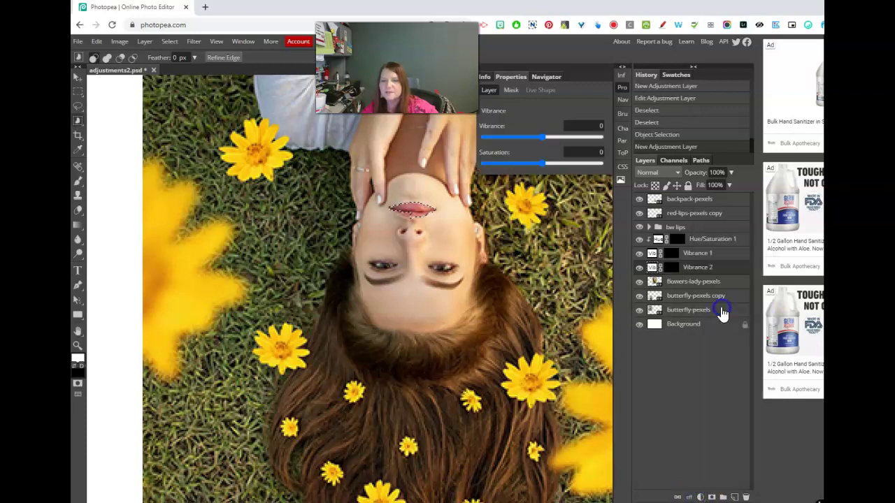
{"action": "left_click_drag", "start_coordinate": [542, 137], "coordinate": [600, 137]}
{"action": "left_click_drag", "start_coordinate": [545, 159], "coordinate": [567, 170]}
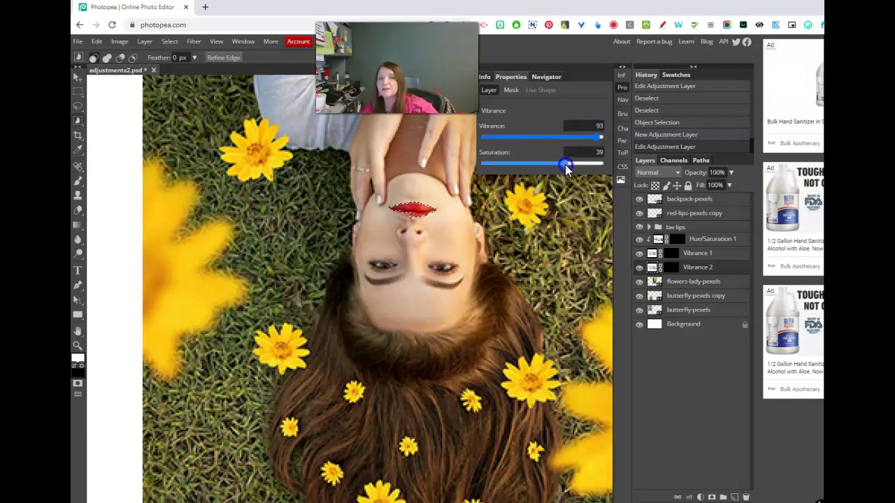
- Clear the lips selection and delete the Vibrance 1 adjustment layer, with the lips in close view
{"action": "left_click", "coordinate": [78, 343]}
{"action": "left_click", "coordinate": [397, 212]}
{"action": "left_click", "coordinate": [412, 211]}
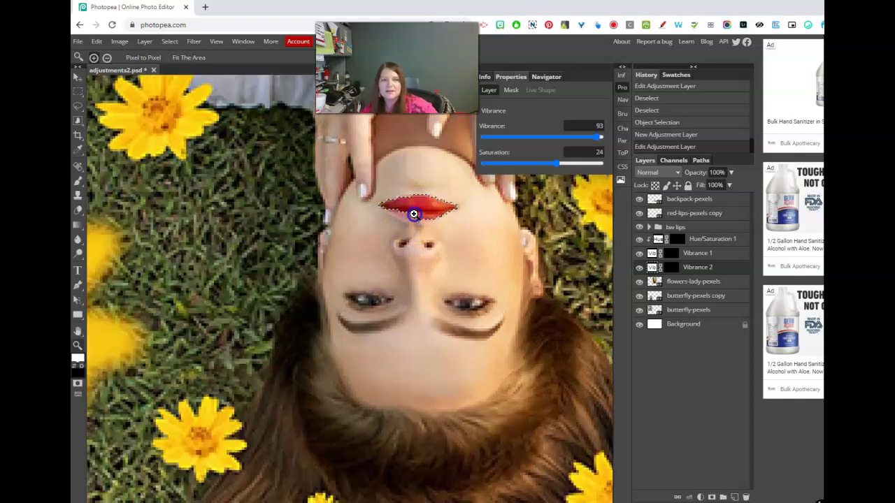
{"action": "left_click", "coordinate": [412, 212]}
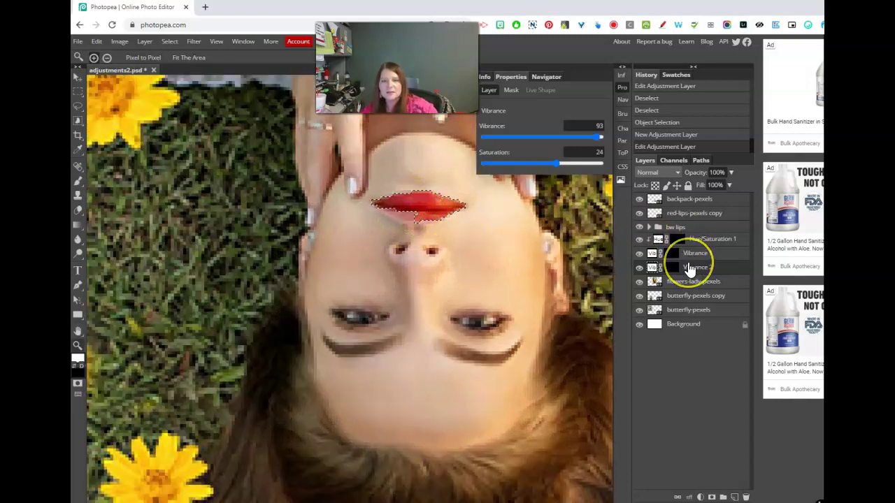
{"action": "key", "text": "ctrl+d"}
{"action": "left_click_drag", "start_coordinate": [719, 254], "coordinate": [745, 497]}
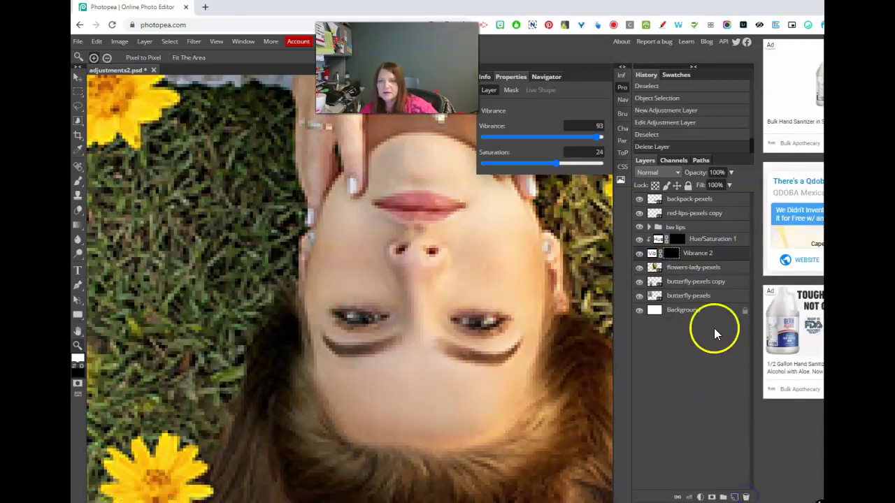
- Clip the Vibrance 2 adjustment layer to the flowers-lady-pexels layer below it
{"action": "left_click", "coordinate": [639, 253]}
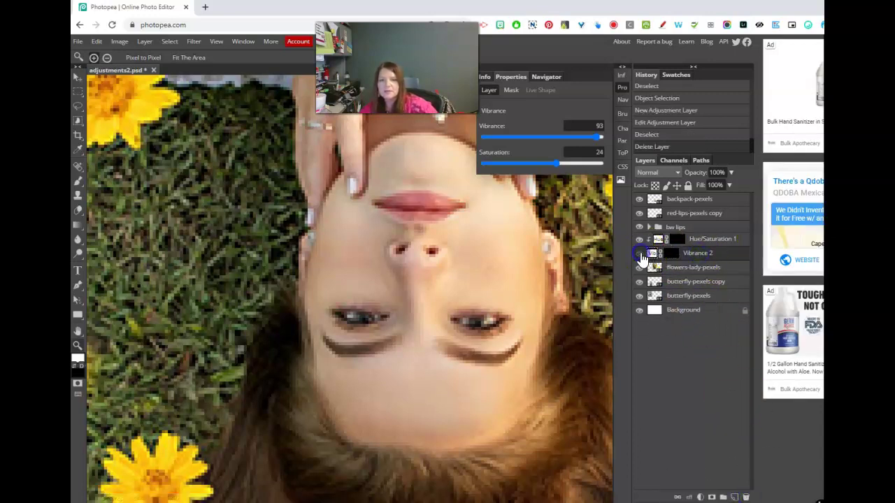
{"action": "left_click", "coordinate": [727, 256]}
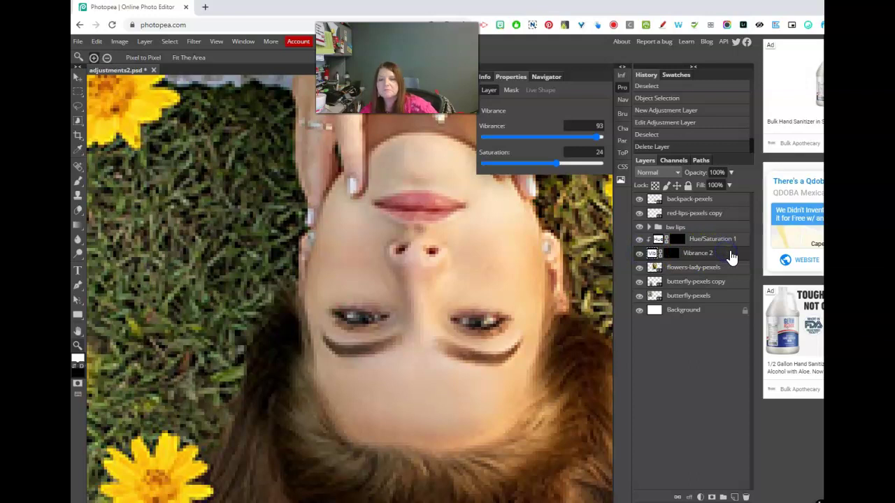
{"action": "right_click", "coordinate": [731, 256]}
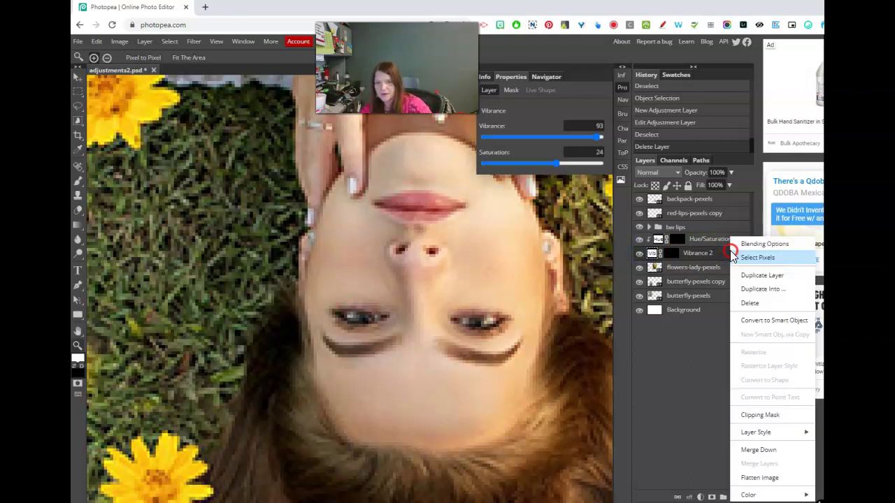
{"action": "left_click", "coordinate": [769, 327]}
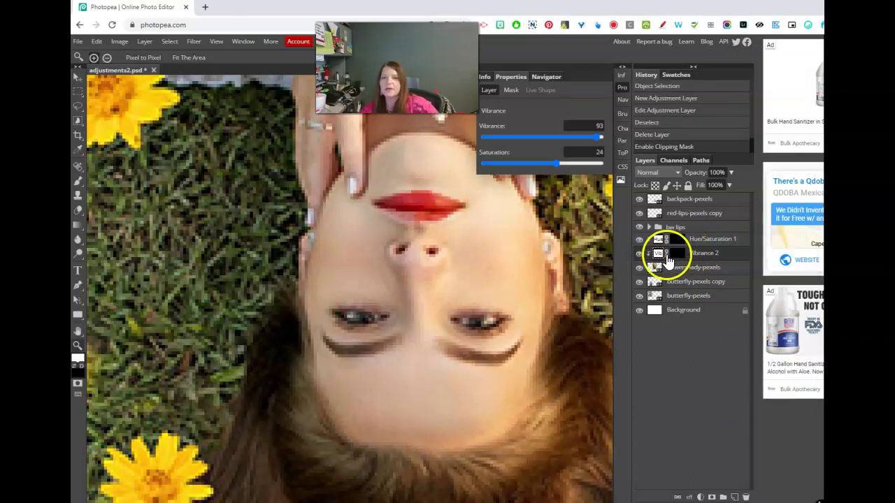
- Paint white with the Brush over the lower edge of the lips on the Vibrance 2 layer mask
{"action": "left_click", "coordinate": [676, 253]}
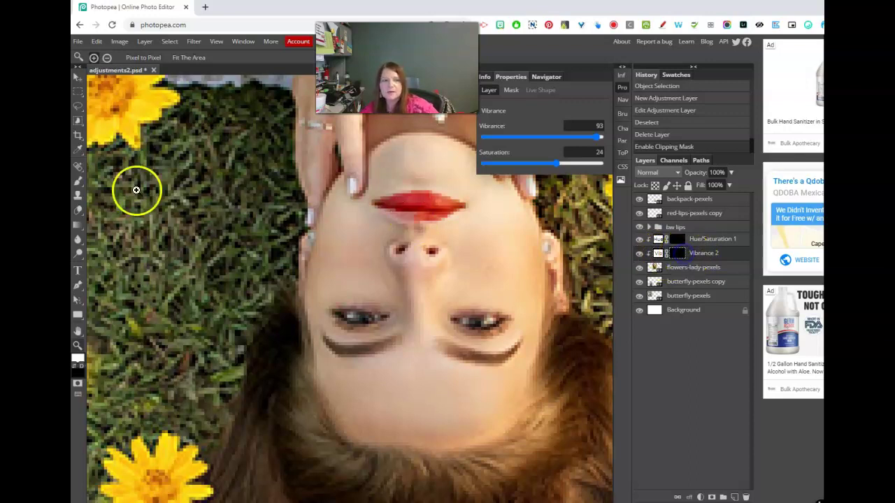
{"action": "left_click", "coordinate": [77, 180]}
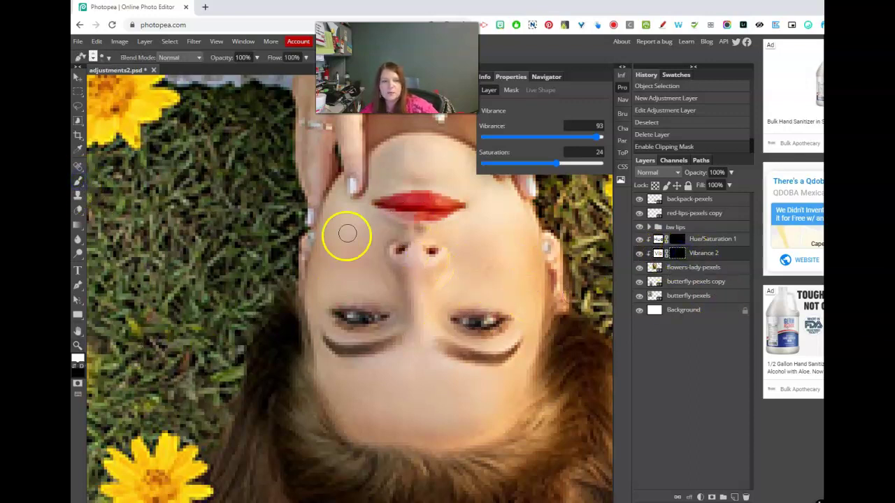
{"action": "mouse_move", "coordinate": [407, 214]}
{"action": "left_mouse_down"}
{"action": "mouse_move", "coordinate": [382, 199]}
{"action": "mouse_move", "coordinate": [443, 202]}
{"action": "mouse_move", "coordinate": [433, 207]}
{"action": "left_mouse_up"}
- Set the Vibrance 2 layer to Vibrance 69 and Saturation 48
{"action": "mouse_move", "coordinate": [591, 135]}
{"action": "left_mouse_down"}
{"action": "mouse_move", "coordinate": [512, 135]}
{"action": "mouse_move", "coordinate": [582, 135]}
{"action": "left_mouse_up"}
{"action": "mouse_move", "coordinate": [559, 162]}
{"action": "left_mouse_down"}
{"action": "mouse_move", "coordinate": [521, 165]}
{"action": "mouse_move", "coordinate": [570, 163]}
{"action": "left_mouse_up"}
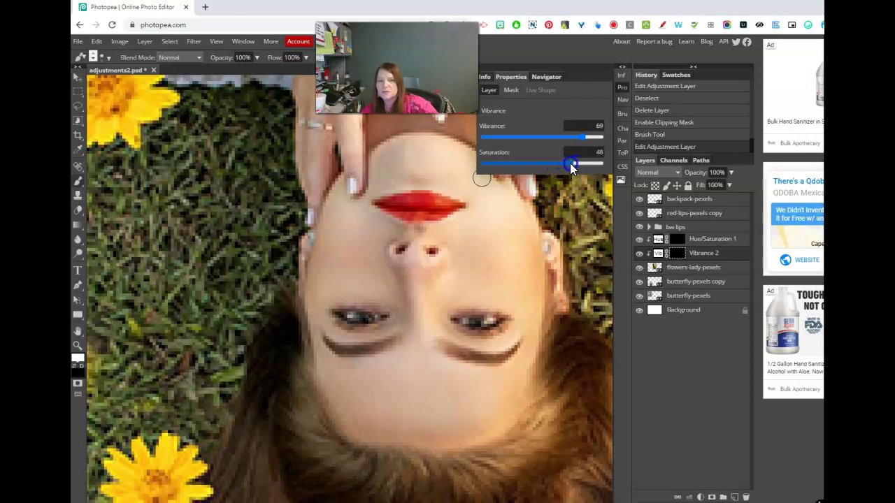
{"action": "key", "text": "ctrl+minus"}
{"action": "key", "text": "ctrl+minus"}
{"action": "key", "text": "ctrl+minus"}
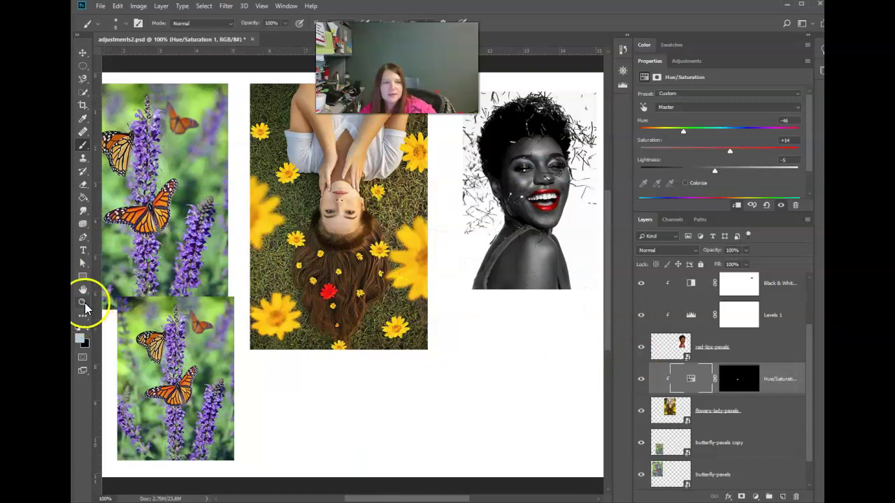
- Switch to Photoshop and make a Quick Selection of the woman's lips on the flowers-lady-pexels layer, trimming any surrounding skin
{"action": "left_click", "coordinate": [83, 302]}
{"action": "left_click", "coordinate": [325, 176]}
{"action": "left_click", "coordinate": [326, 176]}
{"action": "left_click", "coordinate": [430, 198]}
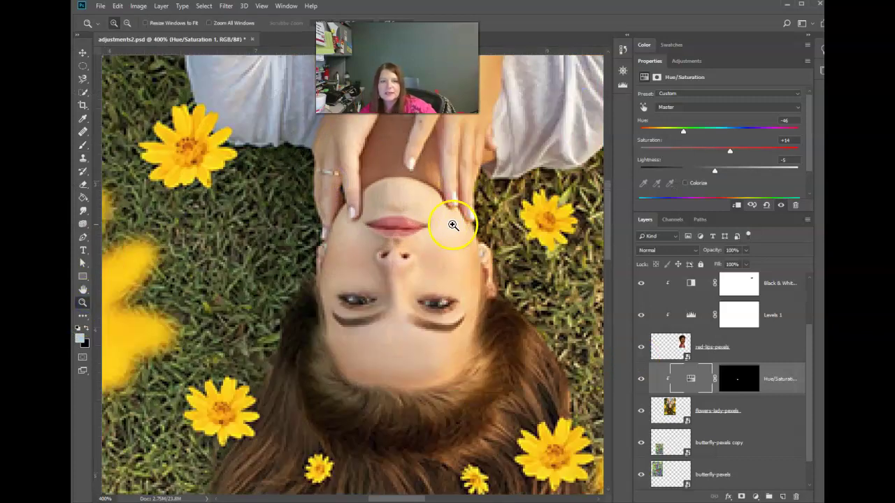
{"action": "left_click", "coordinate": [670, 411]}
{"action": "left_click", "coordinate": [82, 91]}
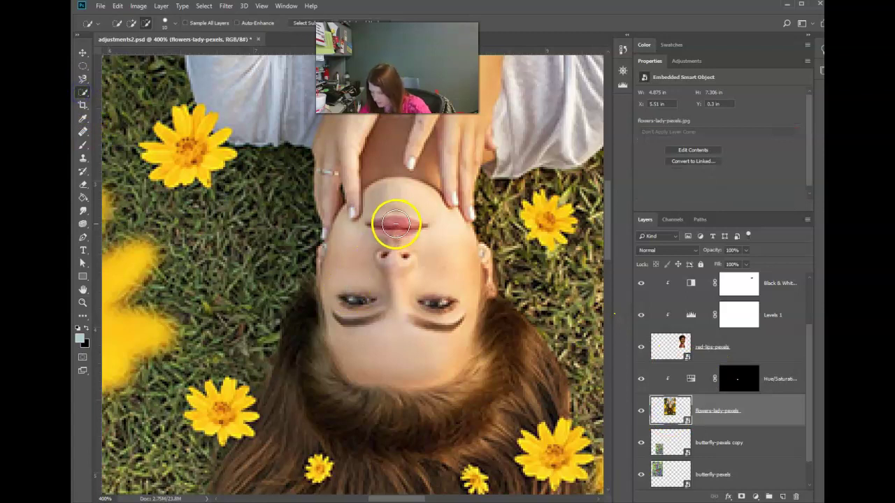
{"action": "left_click", "coordinate": [132, 23]}
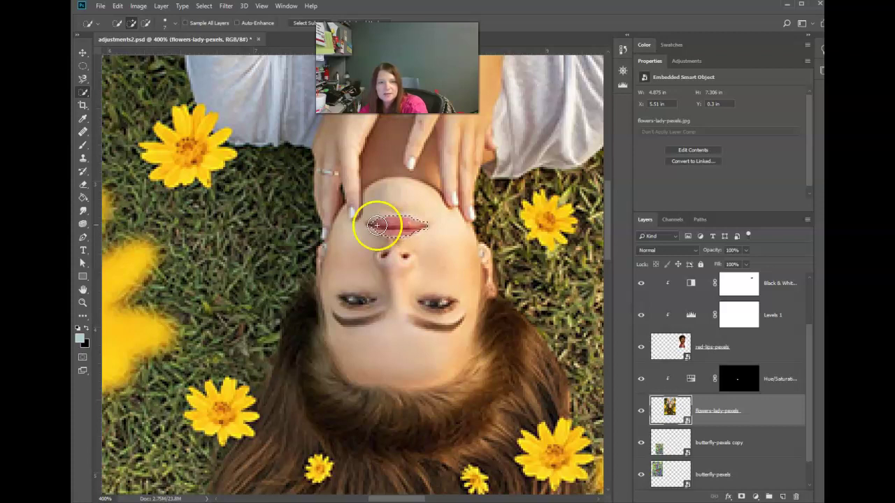
{"action": "left_click", "coordinate": [146, 23]}
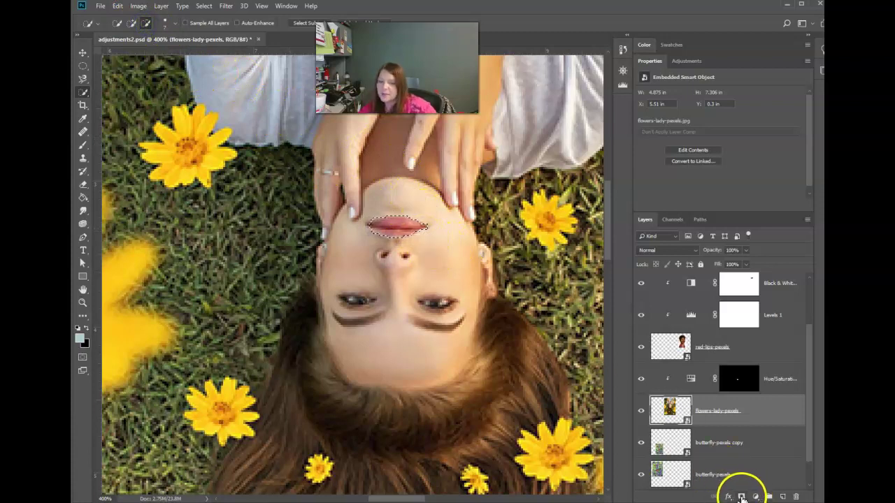
- Add a Vibrance adjustment layer to the selected lips with Vibrance +93 and Saturation +43
{"action": "left_click", "coordinate": [756, 497]}
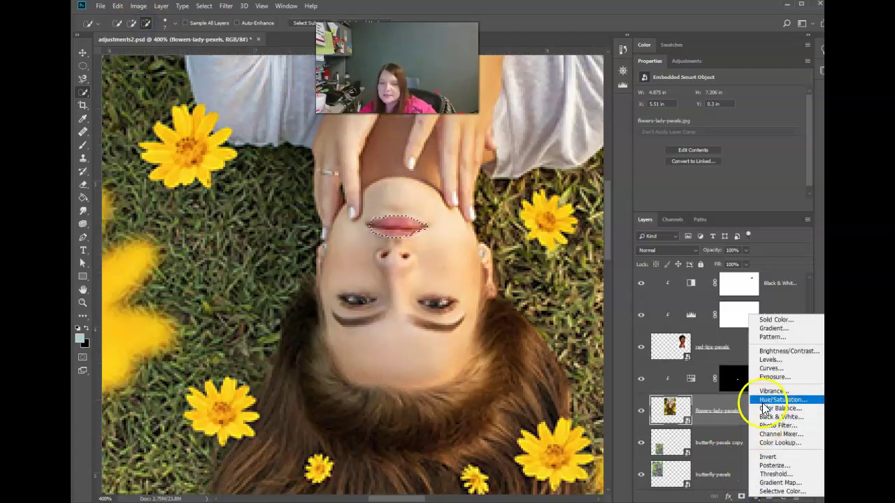
{"action": "left_click", "coordinate": [764, 393]}
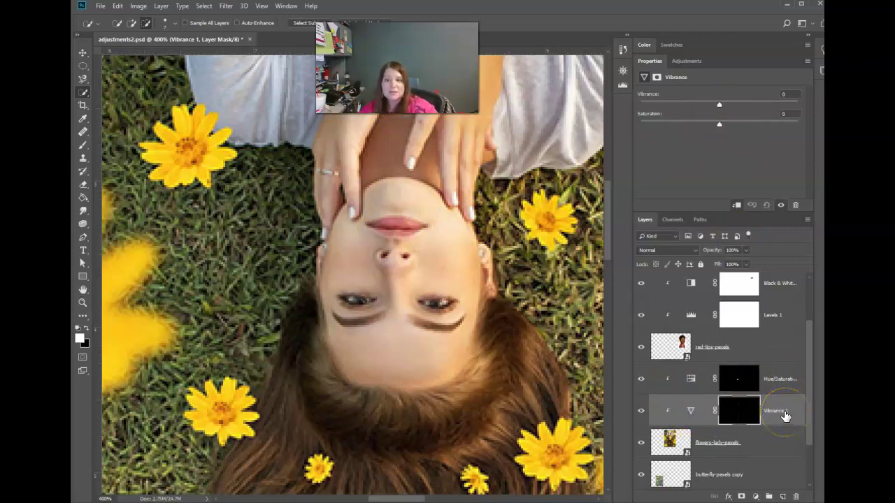
{"action": "left_click_drag", "start_coordinate": [722, 102], "coordinate": [777, 110]}
{"action": "left_click_drag", "start_coordinate": [718, 123], "coordinate": [791, 105]}
{"action": "key", "text": "ctrl+0"}
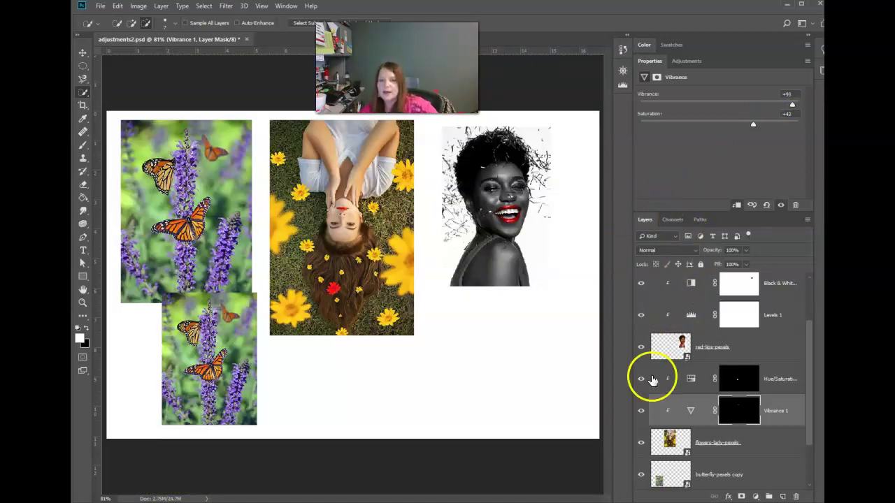
- Compare the photo with the lips' Vibrance layer hidden and shown, and examine the lips up close
{"action": "left_click", "coordinate": [641, 412]}
{"action": "left_click", "coordinate": [641, 412]}
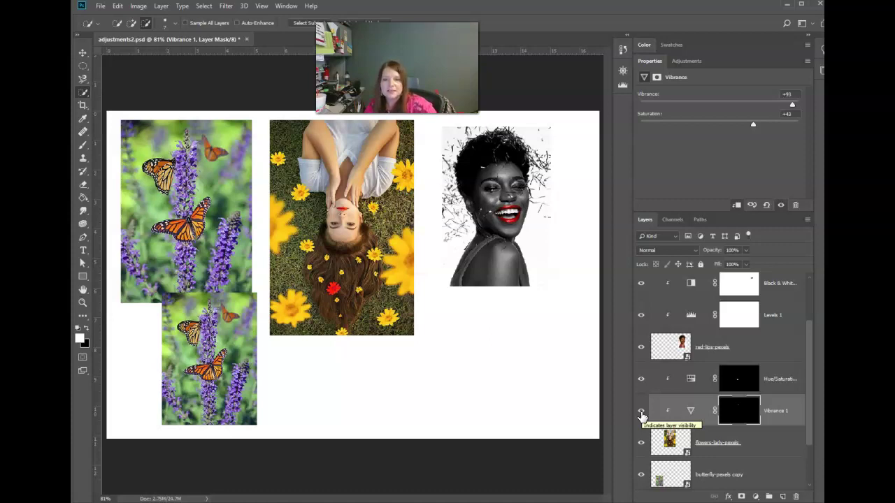
{"action": "left_click", "coordinate": [81, 305]}
{"action": "left_click_drag", "start_coordinate": [350, 175], "coordinate": [360, 196]}
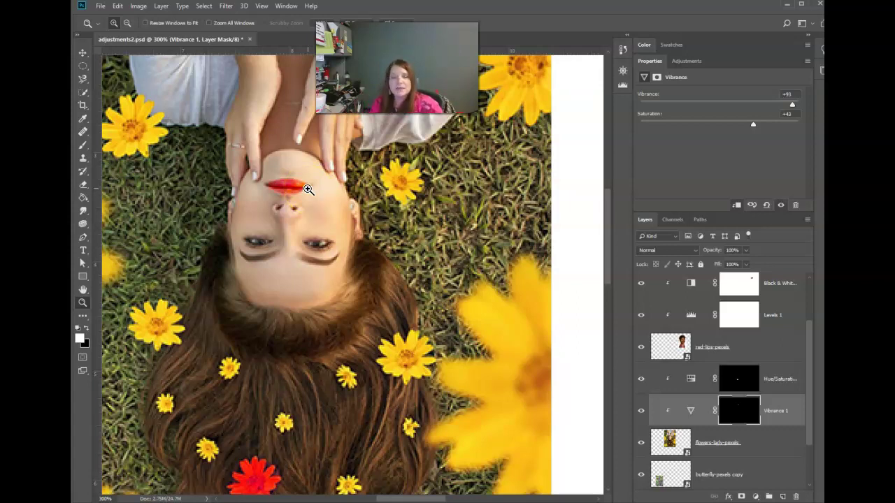
{"action": "key", "text": "ctrl+minus"}
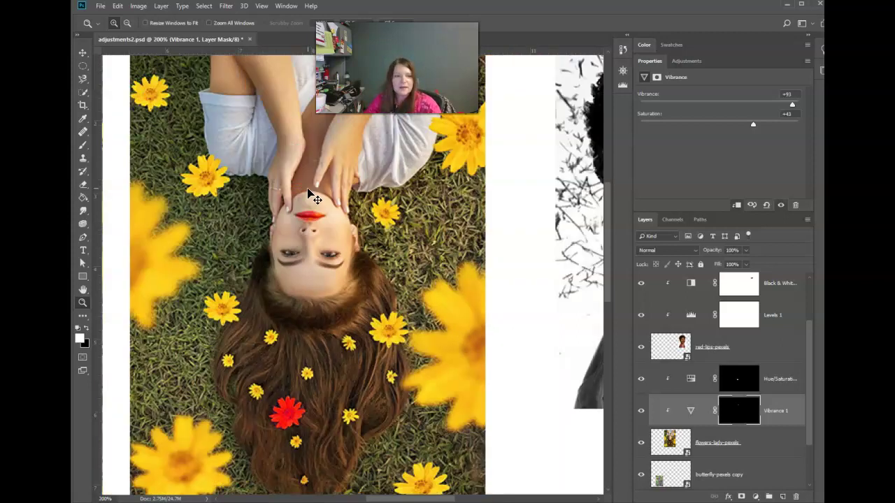